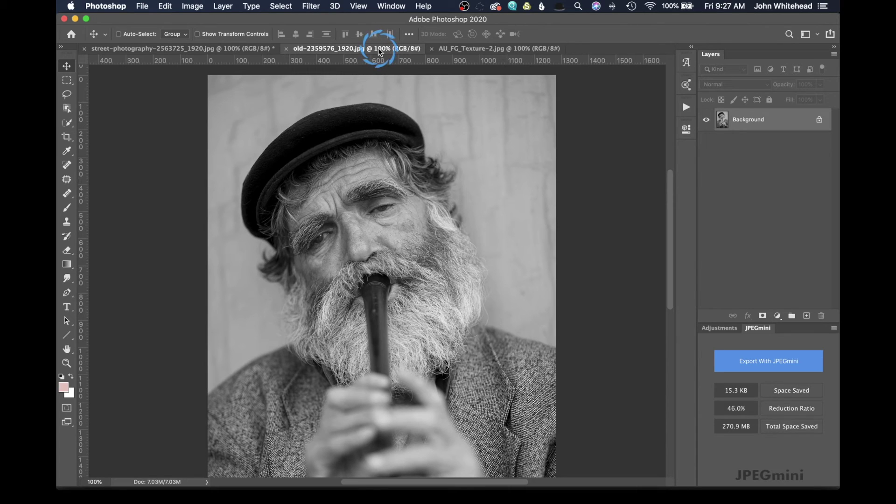
Step: Duplicate the portrait layer into four copies and hide the top three copies
{"action": "key", "text": "super+equal"}
{"action": "key", "text": "super+equal"}
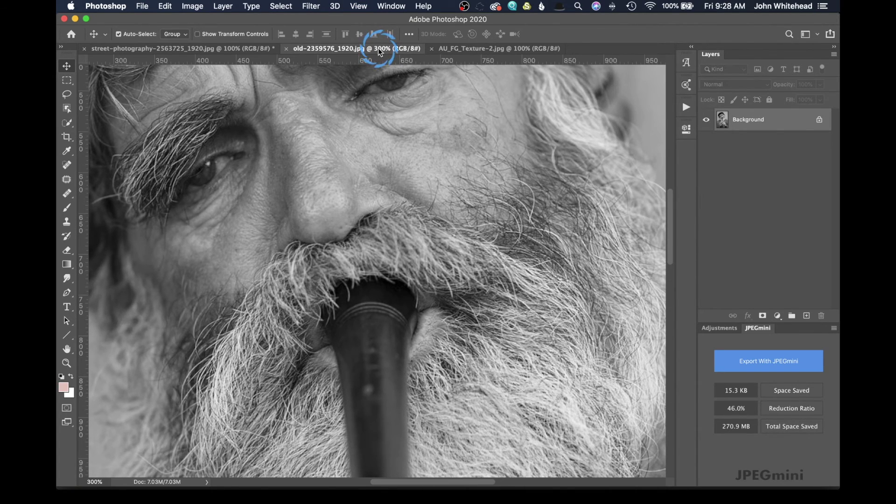
{"action": "key", "text": "super+minus"}
{"action": "key", "text": "super+minus"}
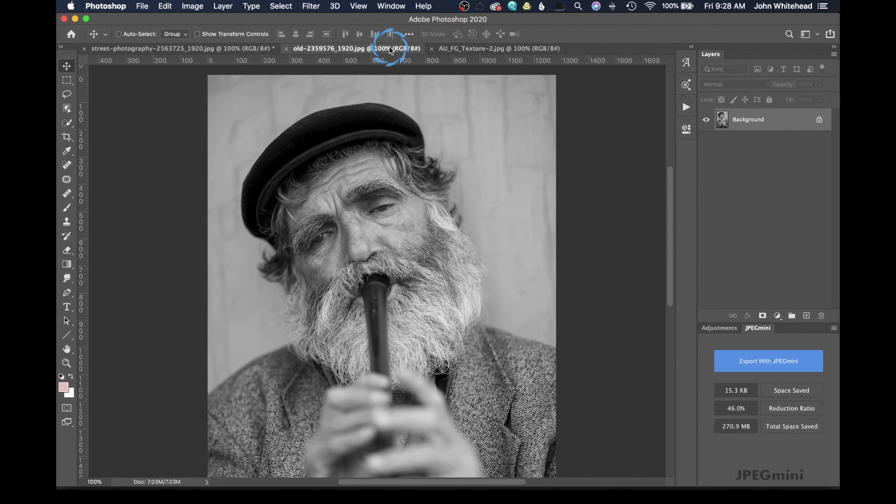
{"action": "key", "text": "super+j"}
{"action": "key", "text": "super+j"}
{"action": "key", "text": "super+j"}
{"action": "key", "text": "super+j"}
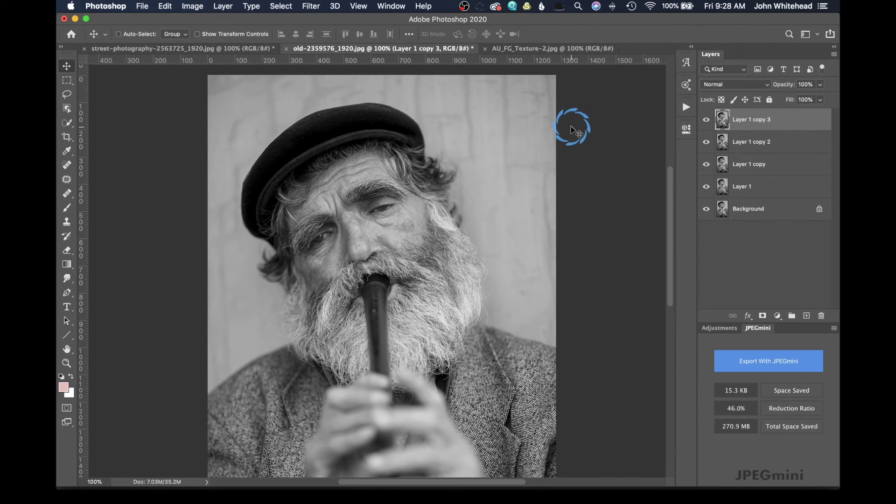
{"action": "left_click", "coordinate": [706, 119]}
{"action": "left_click", "coordinate": [706, 142]}
{"action": "left_click", "coordinate": [707, 164]}
Step: Rename Layer 1 to 'noise'
{"action": "left_click", "coordinate": [723, 185]}
{"action": "double_click", "coordinate": [752, 193]}
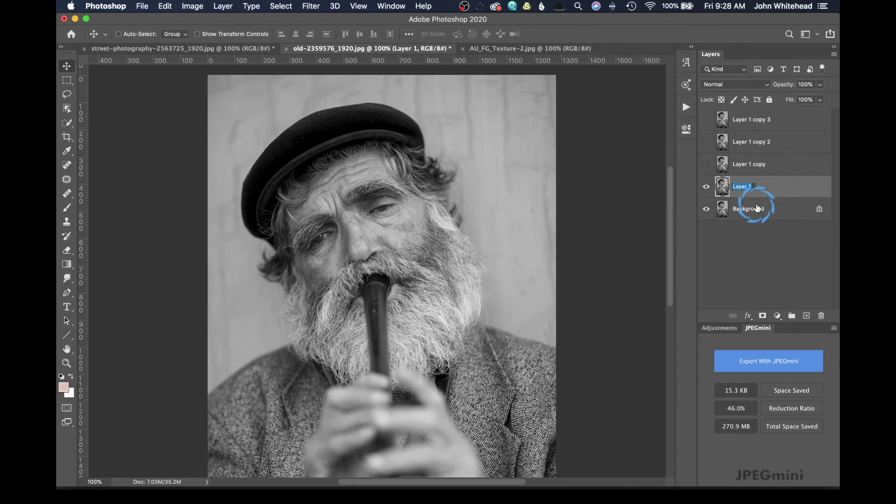
{"action": "type", "text": "noes"}
{"action": "key", "text": "BackSpace"}
{"action": "key", "text": "BackSpace"}
{"action": "type", "text": "ise"}
{"action": "key", "text": "Return"}
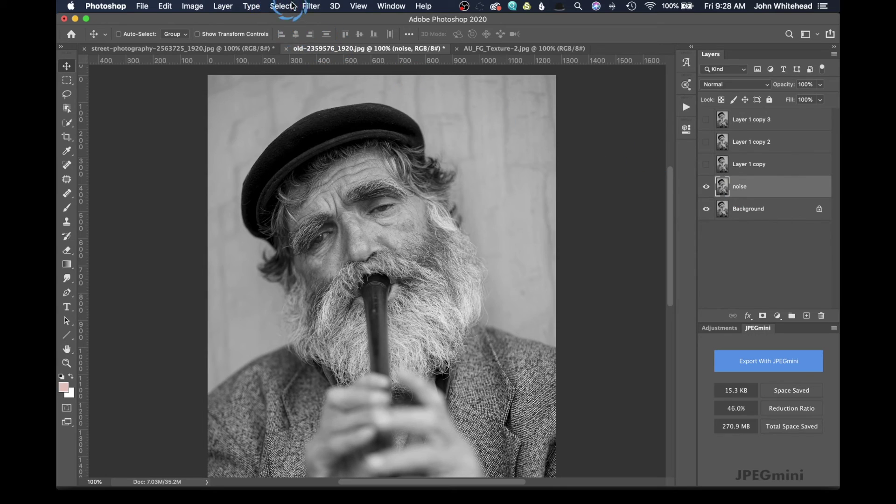
Step: Run Add Noise on the noise layer with Amount 7%, Gaussian distribution and Monochromatic on
{"action": "left_click", "coordinate": [309, 5]}
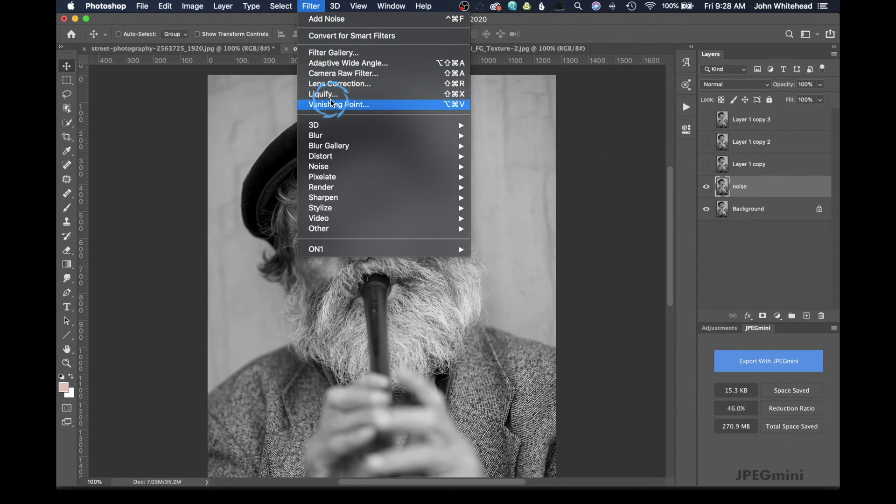
{"action": "mouse_move", "coordinate": [332, 172]}
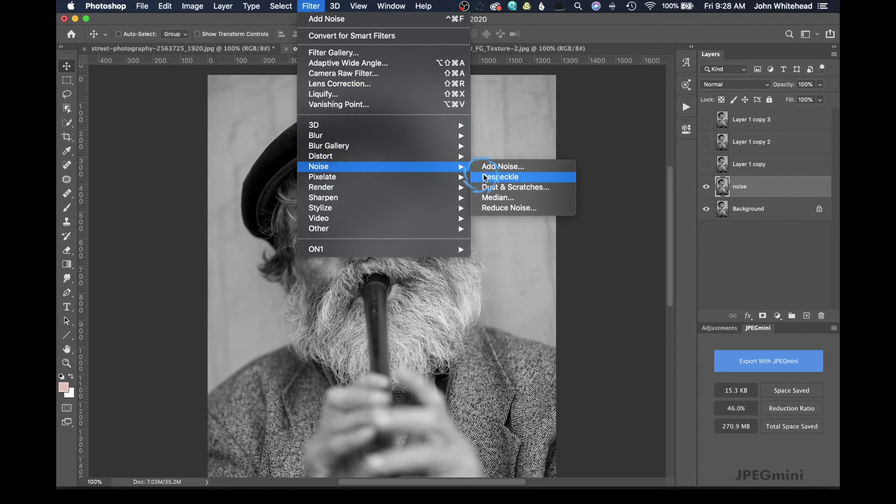
{"action": "left_click", "coordinate": [517, 166]}
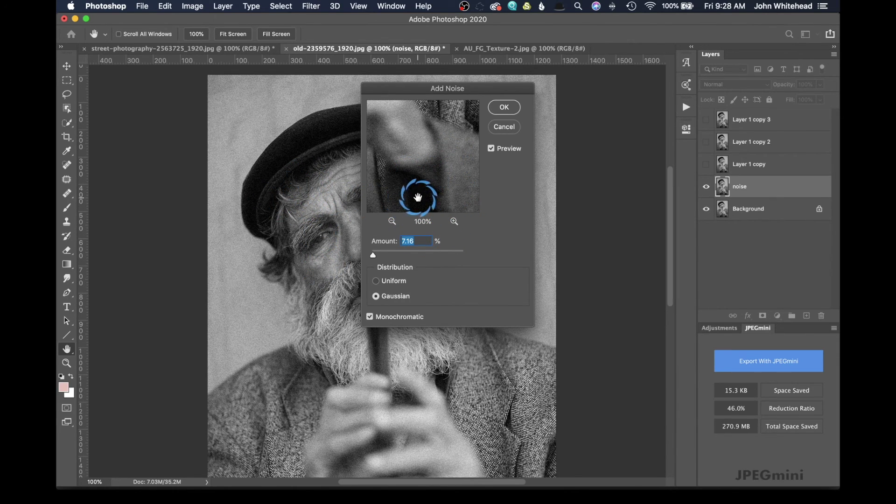
{"action": "mouse_move", "coordinate": [373, 255]}
{"action": "left_mouse_down"}
{"action": "mouse_move", "coordinate": [390, 257]}
{"action": "mouse_move", "coordinate": [375, 259]}
{"action": "left_mouse_up"}
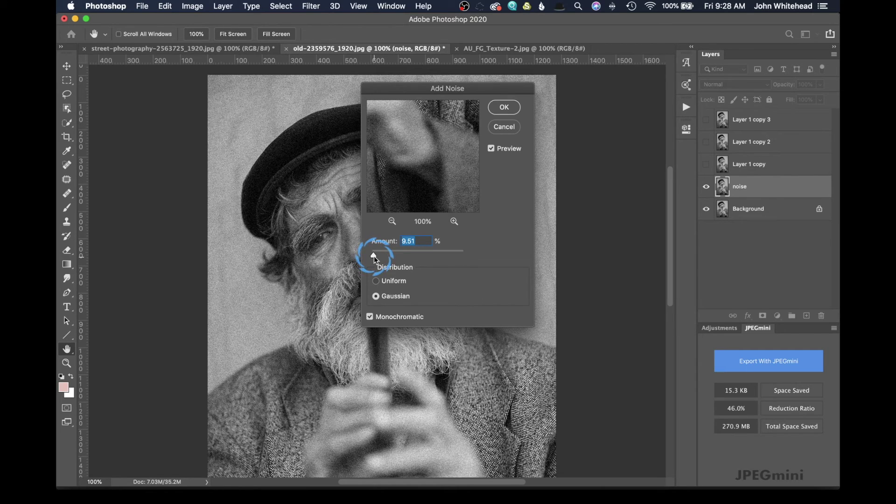
{"action": "type", "text": "7"}
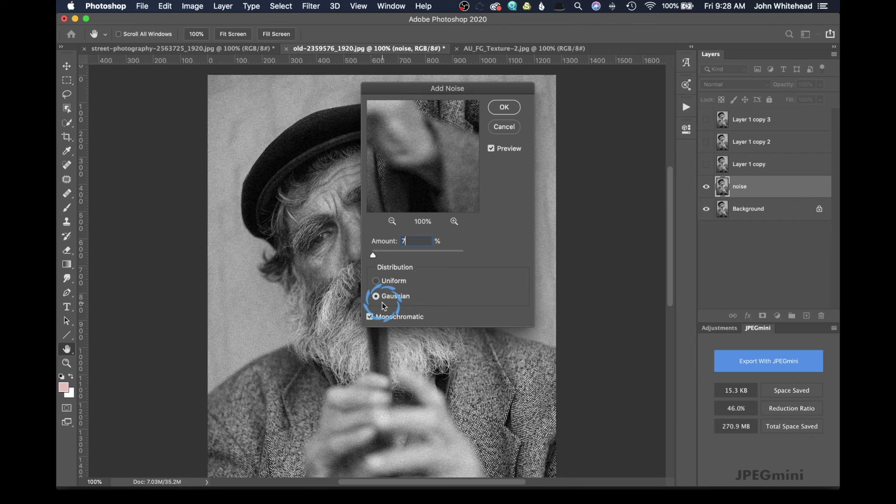
{"action": "left_click", "coordinate": [370, 318]}
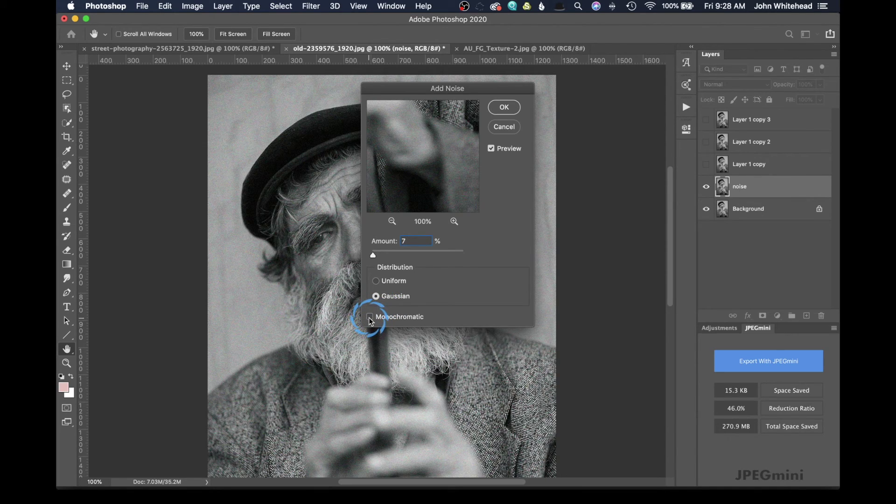
{"action": "left_click", "coordinate": [370, 319]}
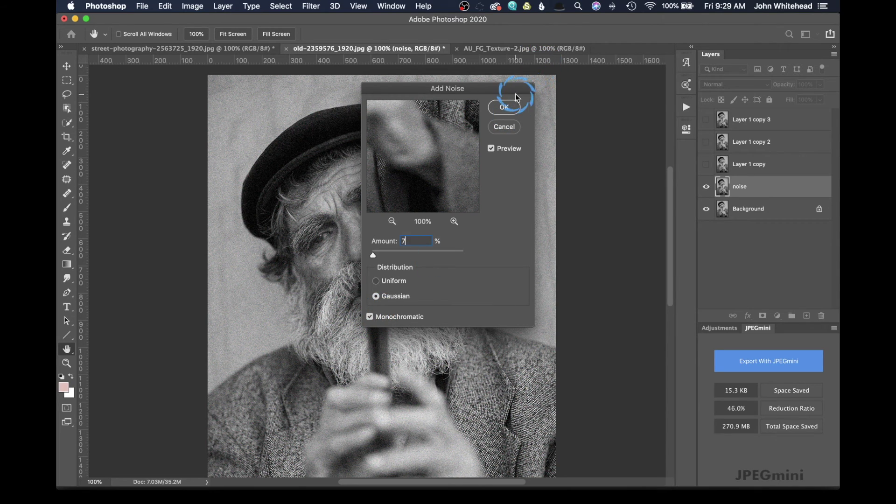
{"action": "left_click", "coordinate": [505, 109]}
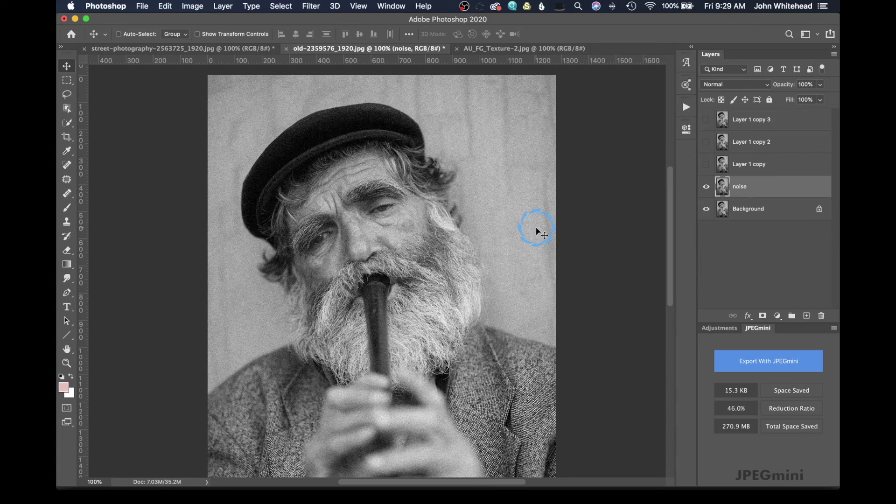
{"action": "key", "text": "super+plus"}
{"action": "key", "text": "super+plus"}
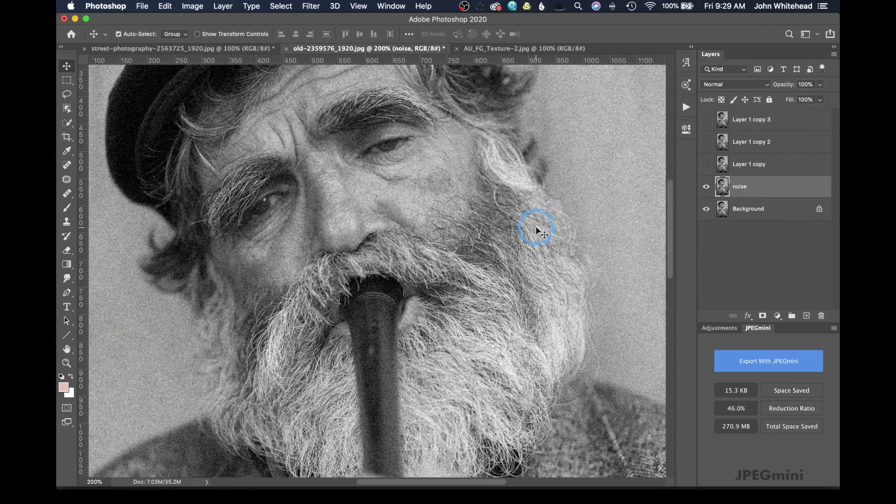
{"action": "left_click_drag", "start_coordinate": [516, 209], "coordinate": [303, 293]}
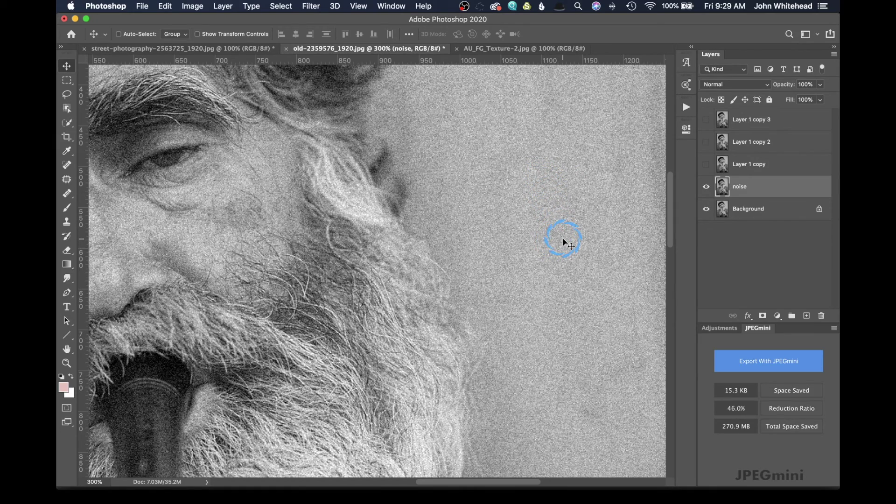
{"action": "key", "text": "super+1"}
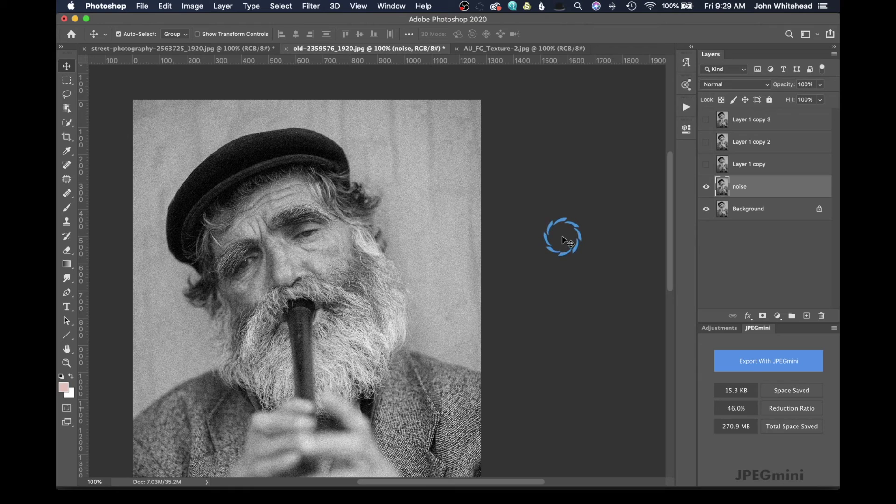
{"action": "key", "text": "super+minus"}
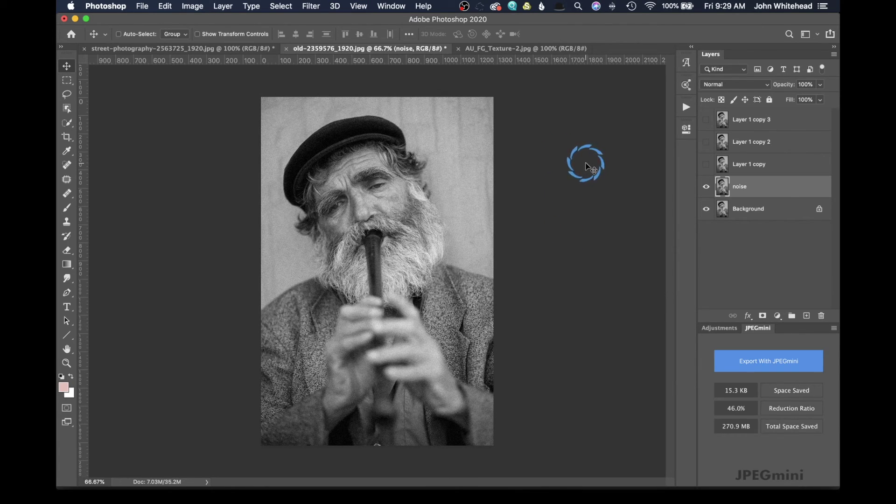
Step: Make Layer 1 copy visible again and rename it 'filter'
{"action": "left_click", "coordinate": [704, 165]}
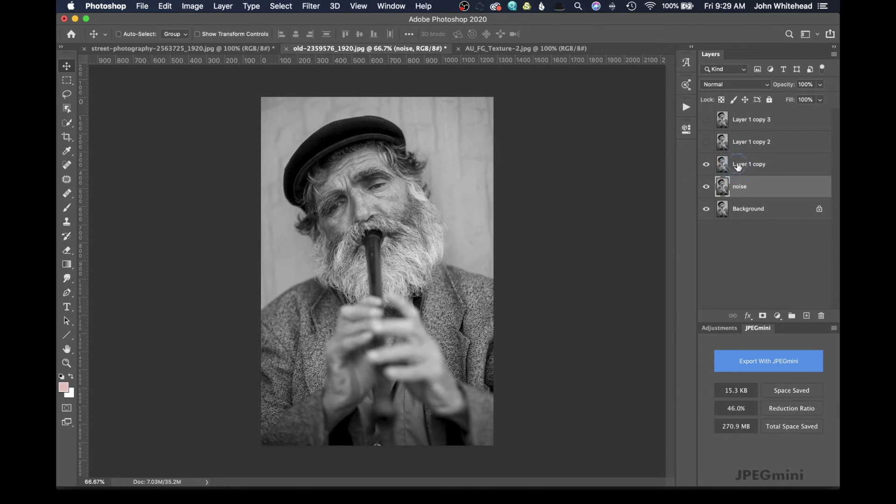
{"action": "double_click", "coordinate": [764, 167]}
{"action": "type", "text": "fiilter"}
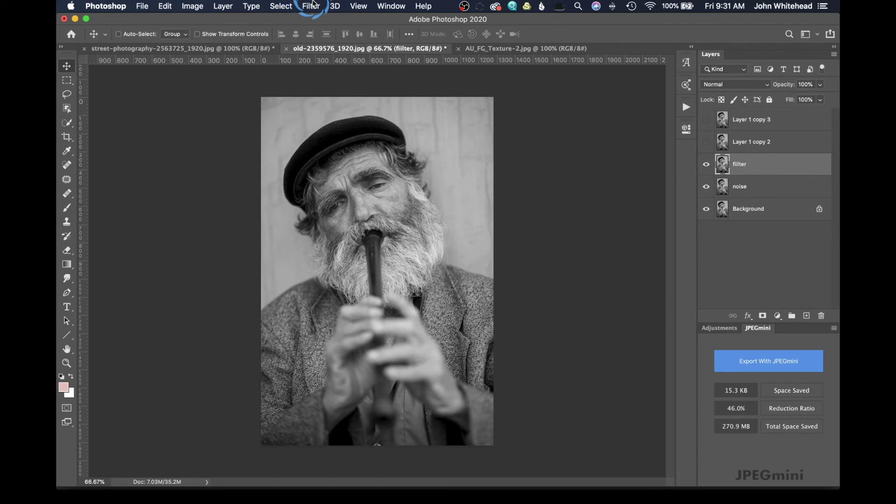
Step: In the Filter Gallery, replace the Watercolor effect with Texture > Grain
{"action": "left_click", "coordinate": [311, 6]}
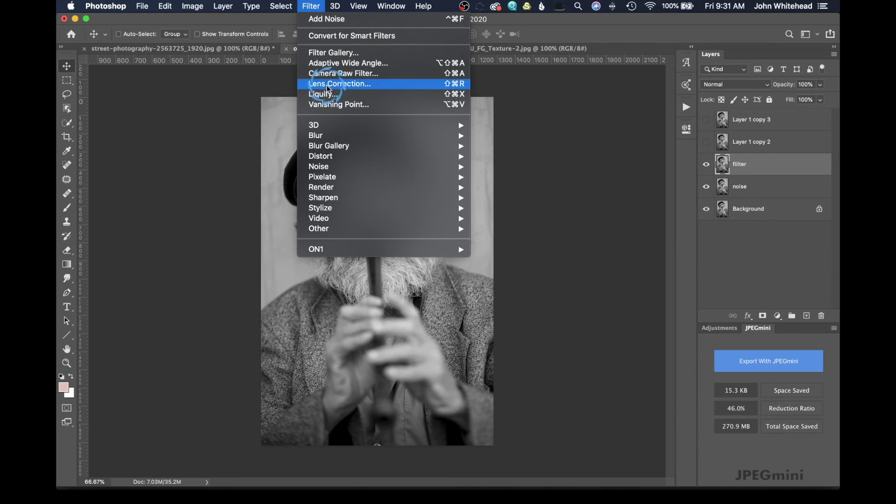
{"action": "left_click", "coordinate": [330, 104]}
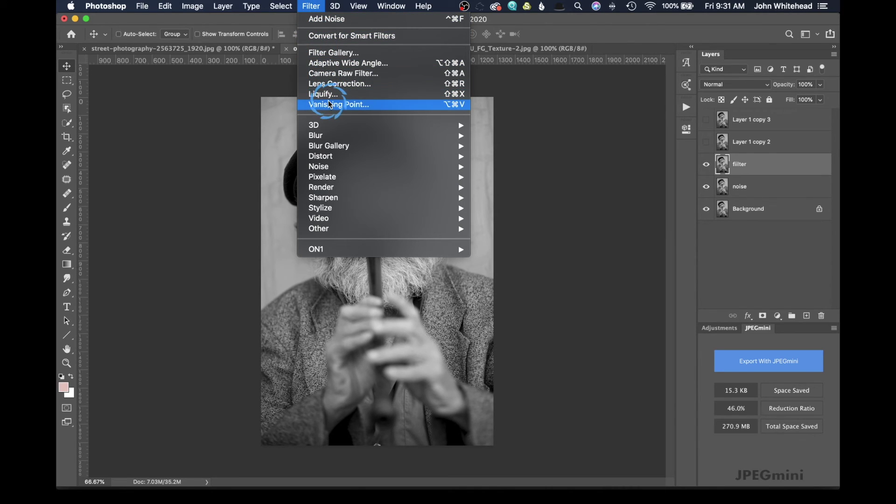
{"action": "left_click", "coordinate": [330, 54]}
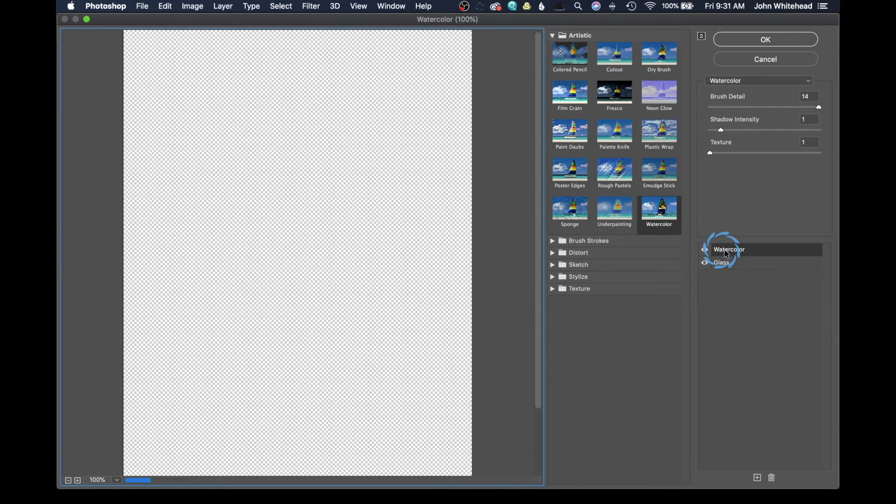
{"action": "left_click", "coordinate": [771, 478]}
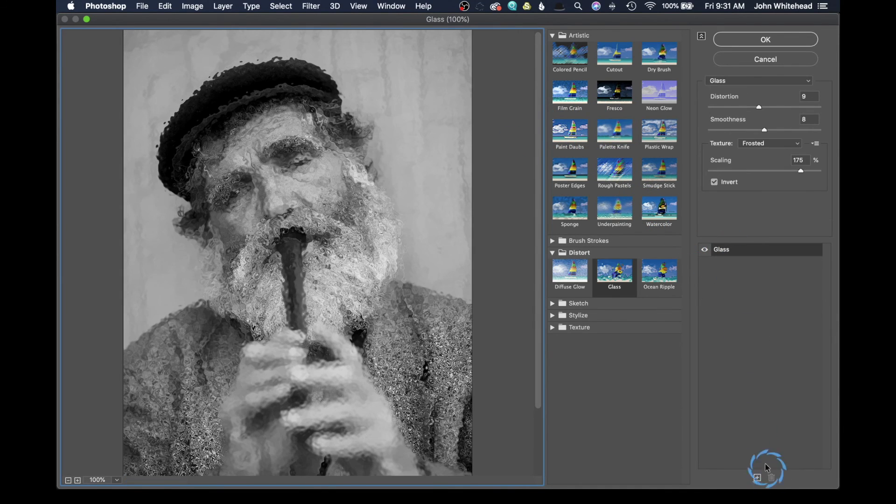
{"action": "left_click", "coordinate": [612, 276]}
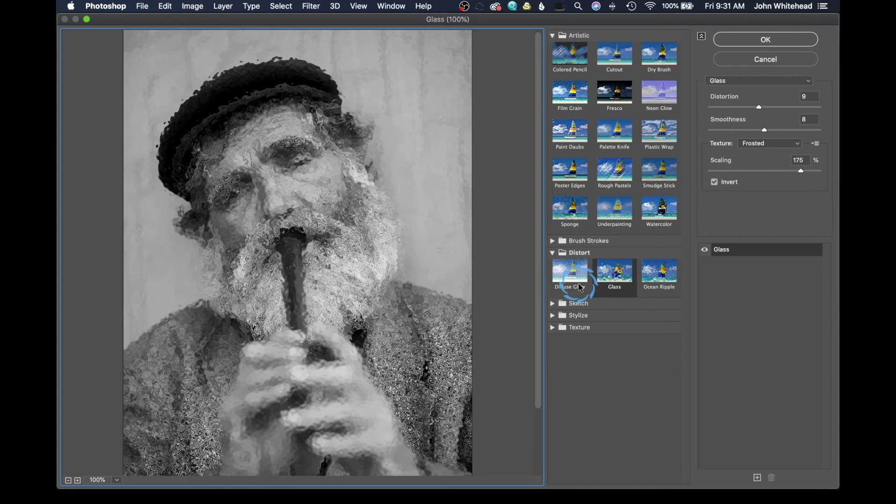
{"action": "left_click", "coordinate": [553, 329]}
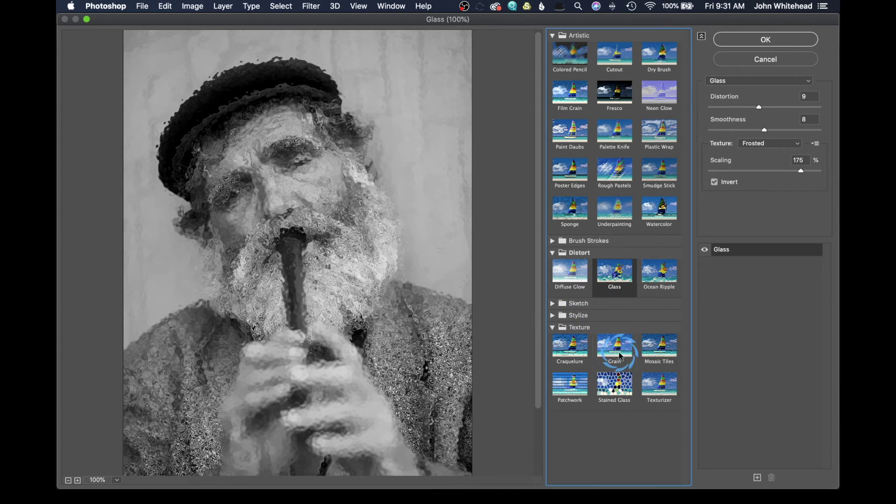
{"action": "left_click", "coordinate": [613, 348]}
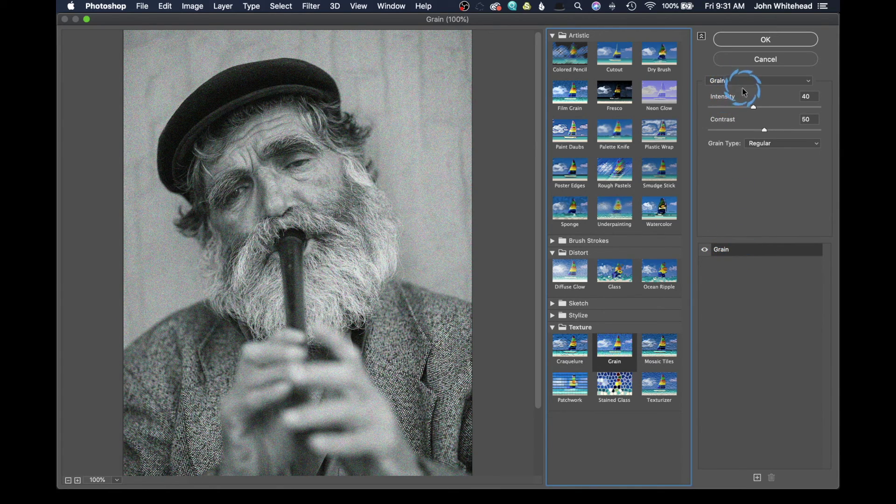
Step: Set Grain to Regular type with Intensity 18 and Contrast 51, and apply it
{"action": "left_click_drag", "start_coordinate": [754, 108], "coordinate": [730, 107]}
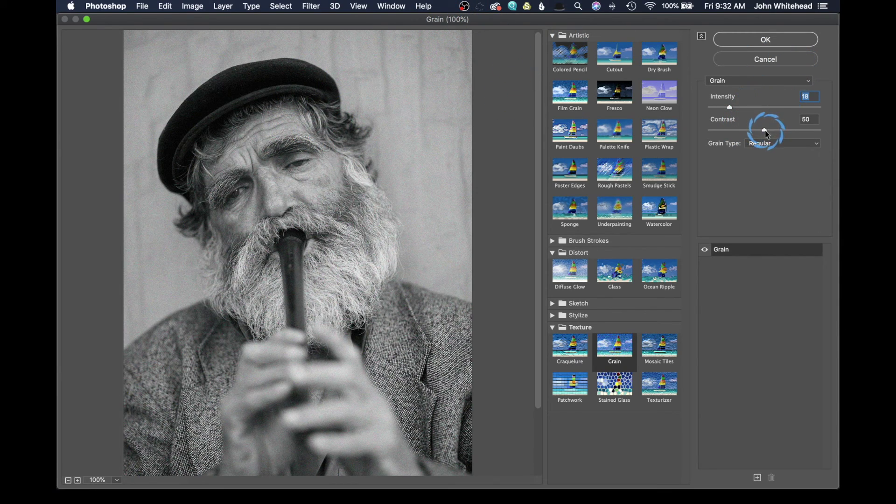
{"action": "mouse_move", "coordinate": [774, 129]}
{"action": "left_mouse_down"}
{"action": "mouse_move", "coordinate": [792, 126]}
{"action": "mouse_move", "coordinate": [766, 135]}
{"action": "left_mouse_up"}
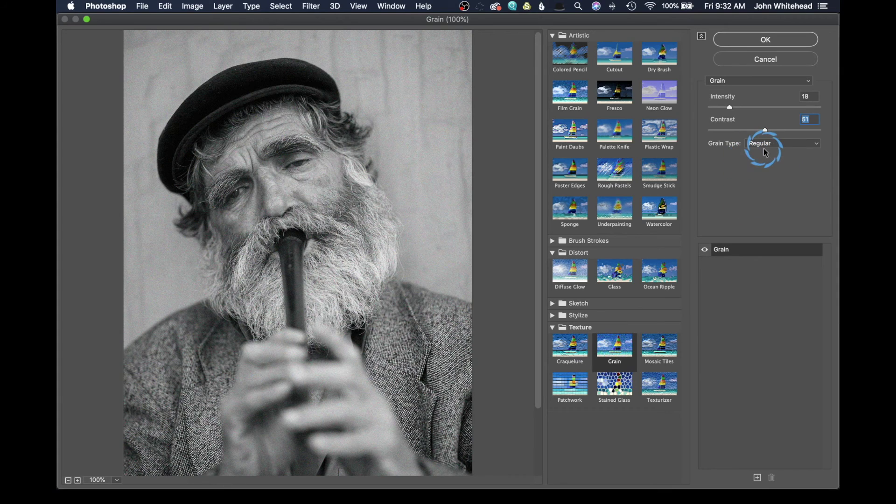
{"action": "left_click", "coordinate": [765, 144]}
{"action": "left_click", "coordinate": [766, 151]}
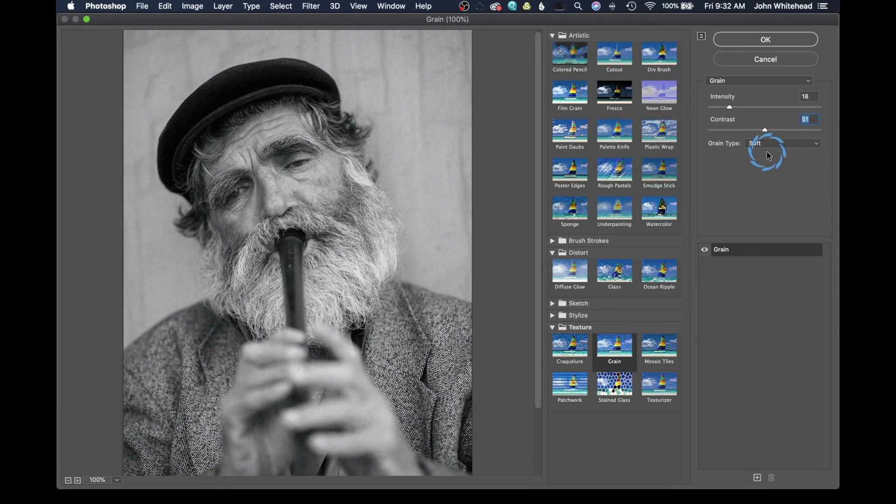
{"action": "left_click", "coordinate": [766, 150]}
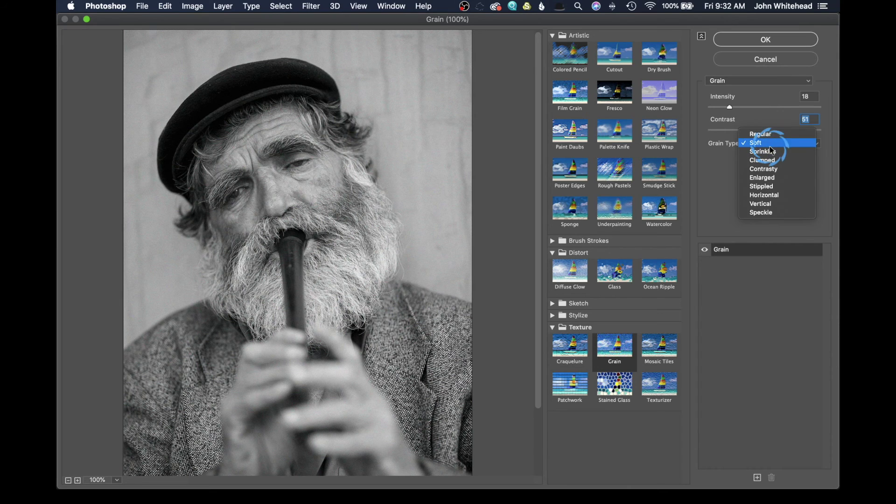
{"action": "left_click", "coordinate": [772, 151]}
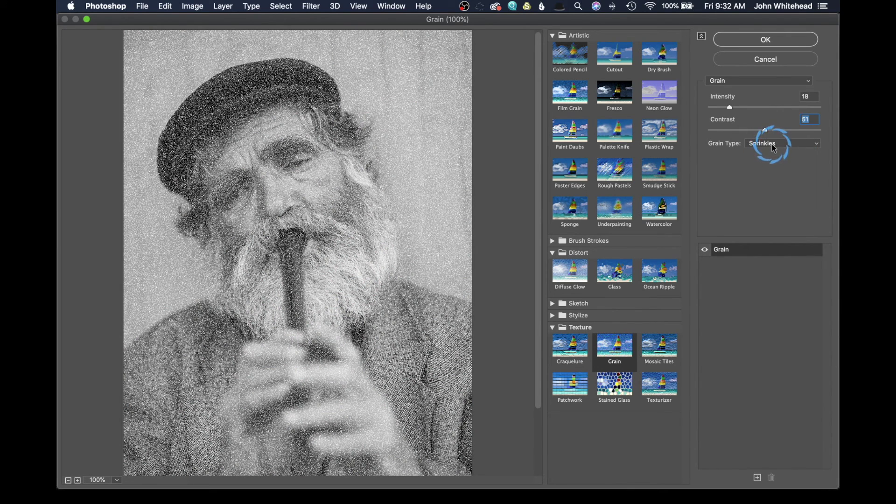
{"action": "left_click", "coordinate": [771, 148]}
{"action": "left_click", "coordinate": [774, 151]}
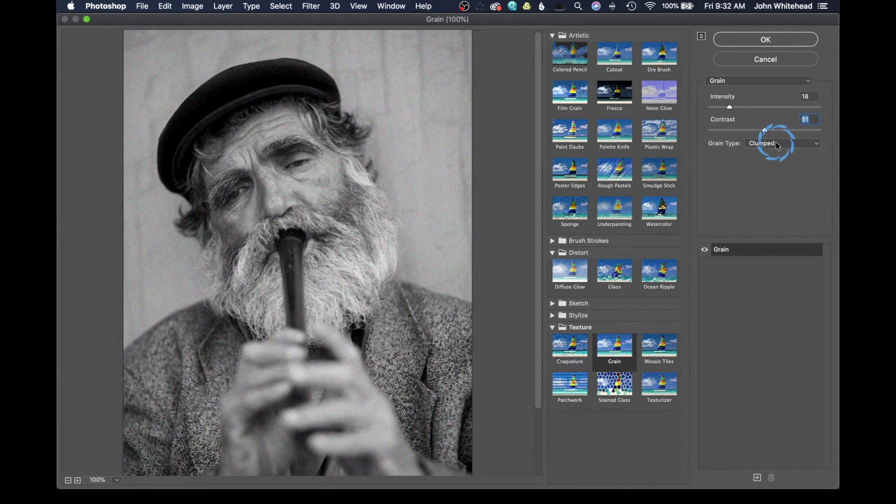
{"action": "left_click", "coordinate": [777, 146]}
{"action": "left_click_drag", "start_coordinate": [777, 146], "coordinate": [776, 96]}
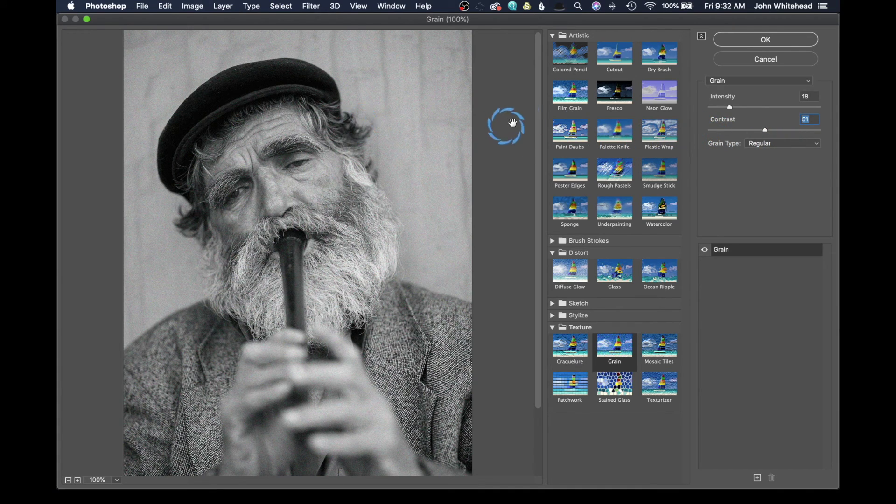
{"action": "left_click", "coordinate": [742, 45]}
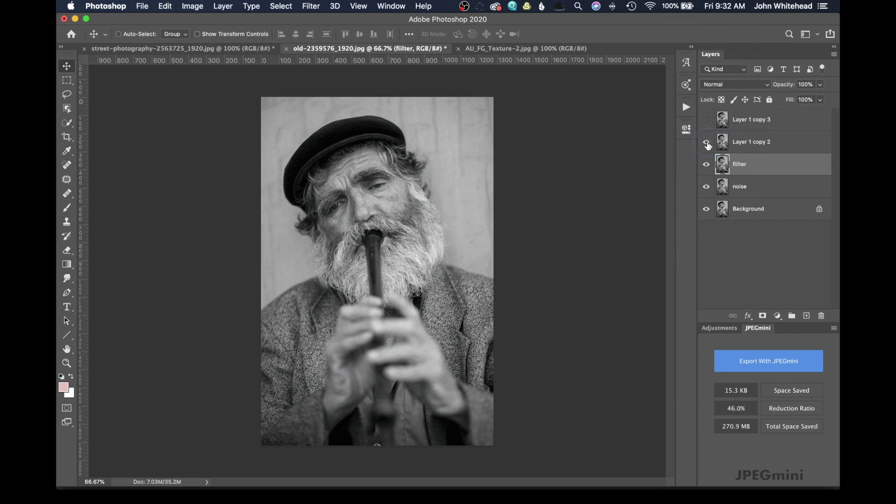
Step: Rename Layer 1 copy 2 to 'raw'
{"action": "left_click", "coordinate": [749, 145]}
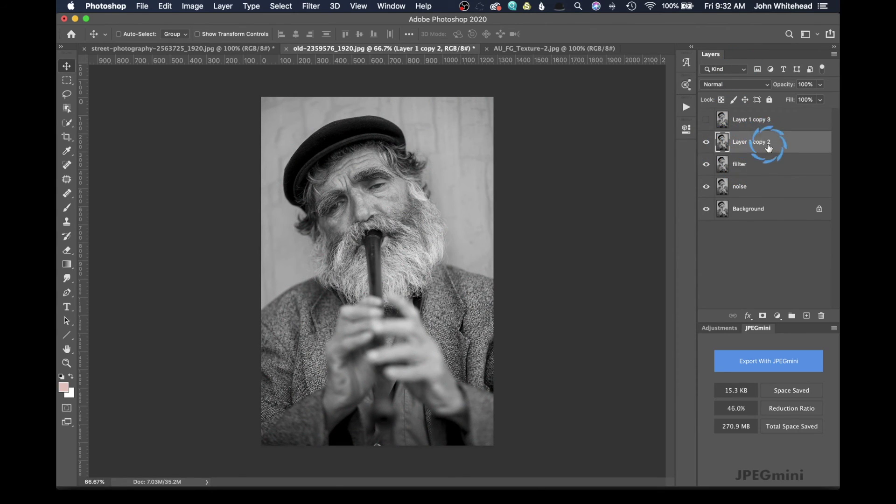
{"action": "double_click", "coordinate": [765, 145]}
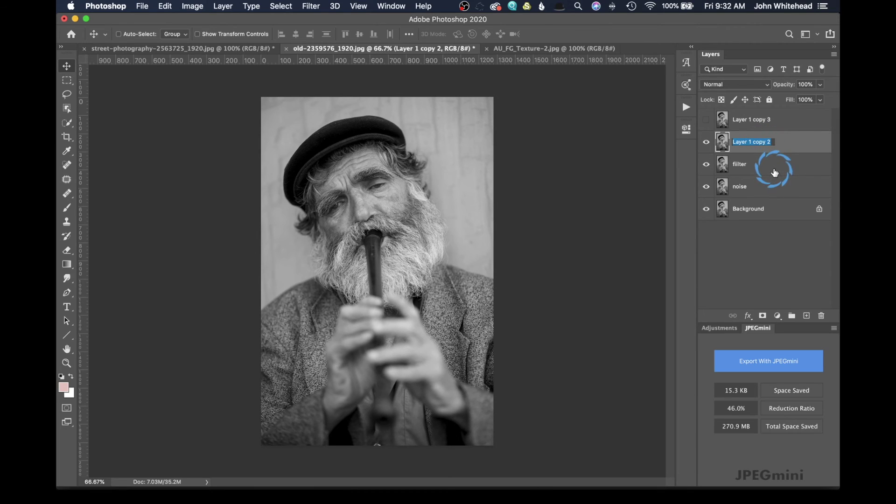
{"action": "type", "text": "raw"}
{"action": "key", "text": "Return"}
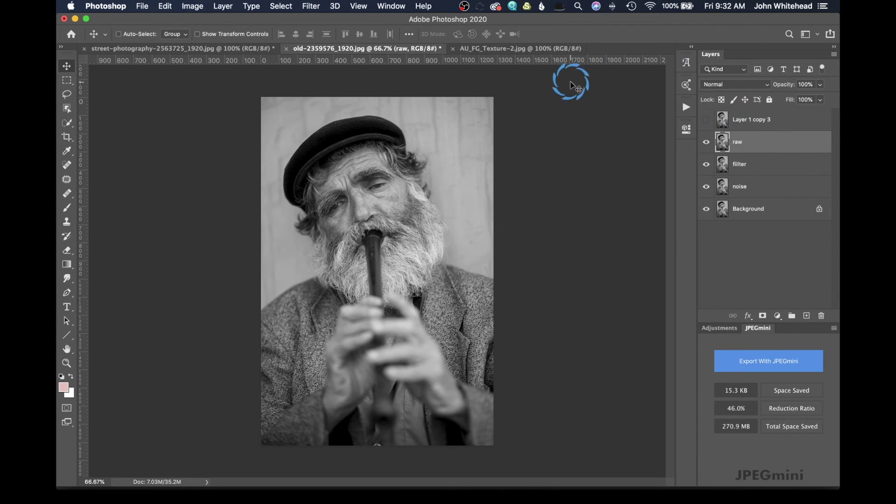
Step: Open the Camera Raw Filter's effects panel and preview a little grain at 100% zoom
{"action": "left_click", "coordinate": [310, 6]}
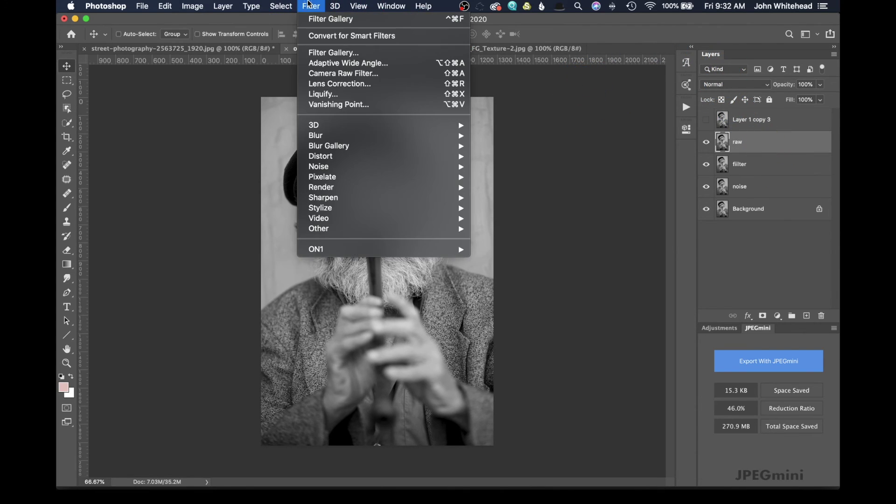
{"action": "left_click", "coordinate": [330, 73]}
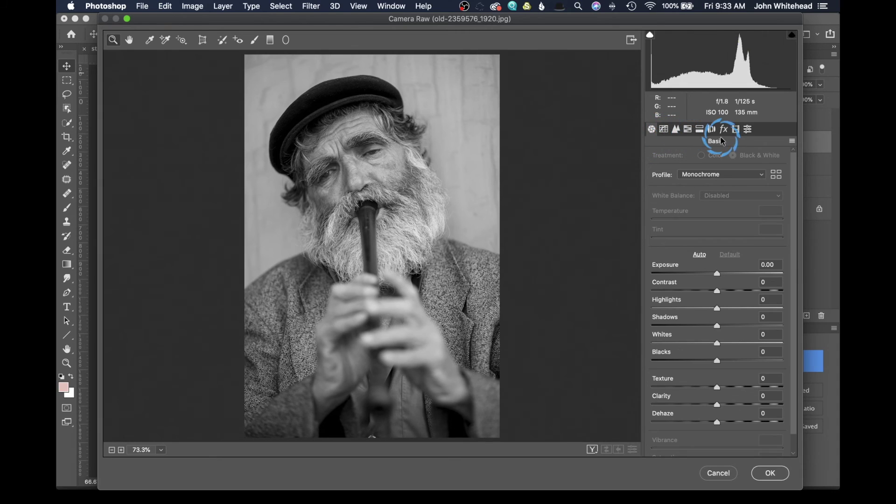
{"action": "left_click", "coordinate": [726, 133]}
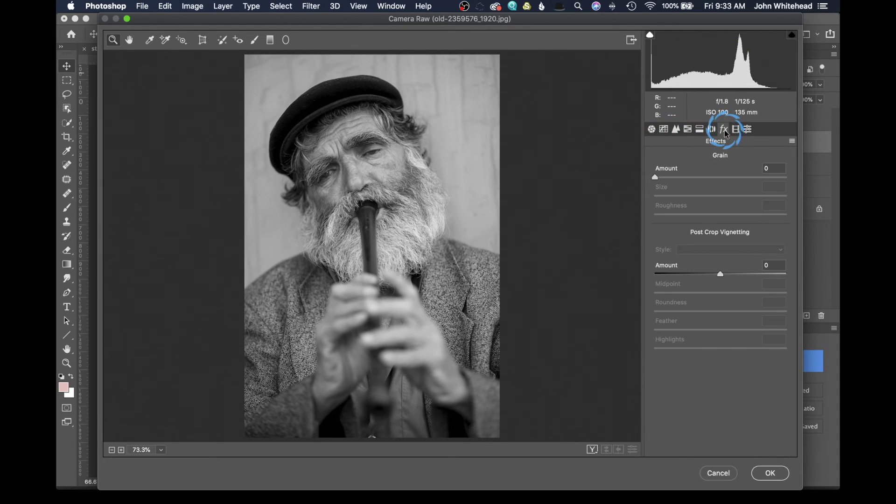
{"action": "left_click", "coordinate": [655, 177]}
{"action": "left_click_drag", "start_coordinate": [656, 179], "coordinate": [664, 180]}
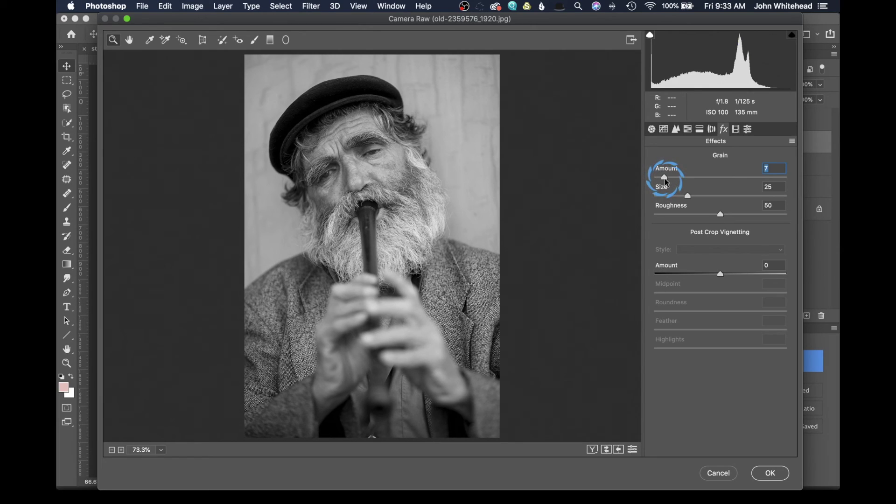
{"action": "left_click_drag", "start_coordinate": [664, 180], "coordinate": [665, 181]}
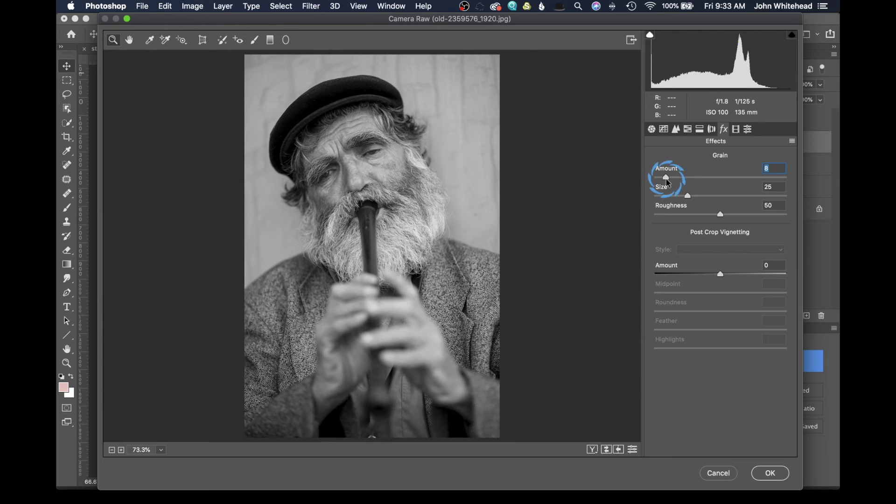
{"action": "left_click", "coordinate": [161, 449]}
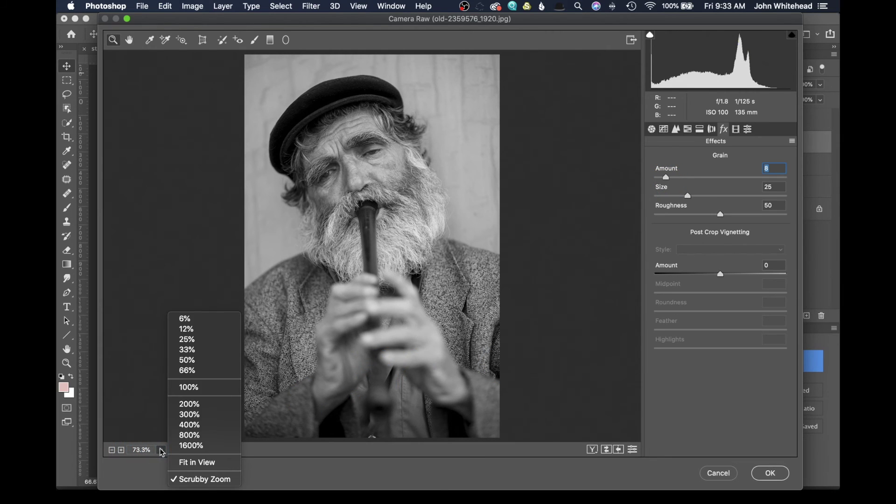
{"action": "left_click", "coordinate": [200, 387]}
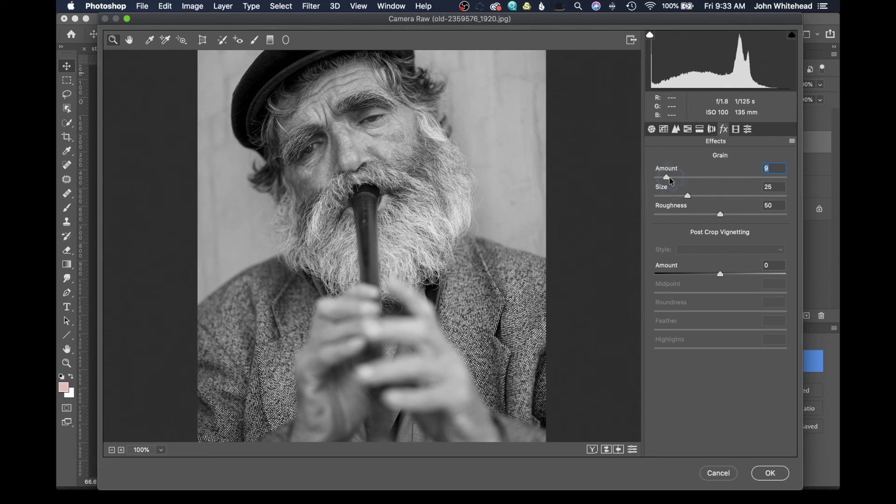
Step: Set the Camera Raw grain to Amount 30, Size 24 and Roughness 35
{"action": "left_click_drag", "start_coordinate": [672, 179], "coordinate": [673, 179]}
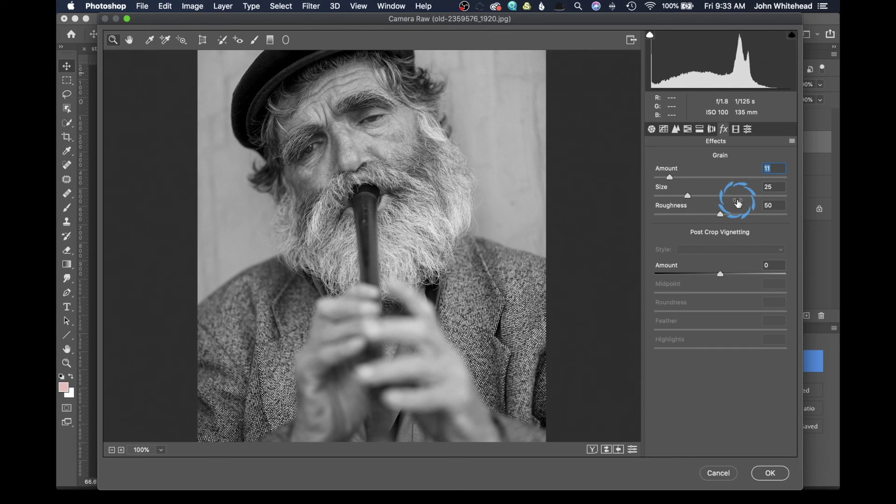
{"action": "left_click_drag", "start_coordinate": [688, 196], "coordinate": [700, 200]}
{"action": "left_click_drag", "start_coordinate": [754, 198], "coordinate": [683, 197]}
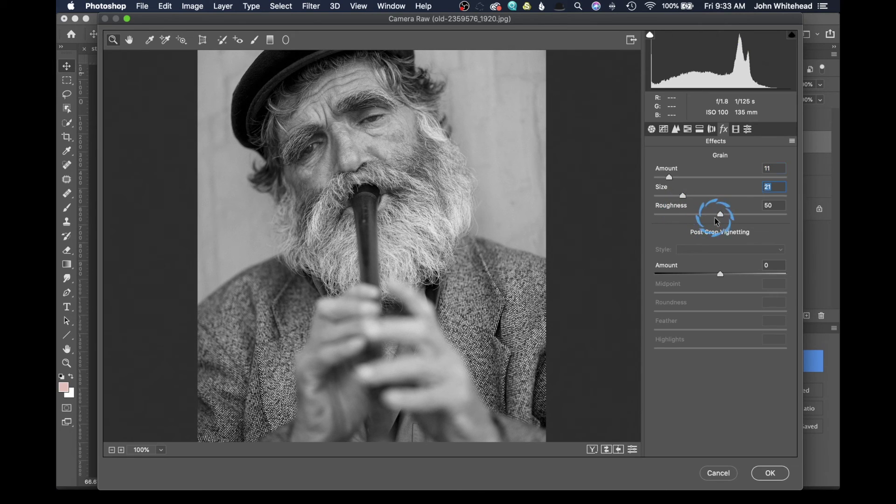
{"action": "left_click_drag", "start_coordinate": [781, 214], "coordinate": [690, 232]}
{"action": "left_click", "coordinate": [671, 182]}
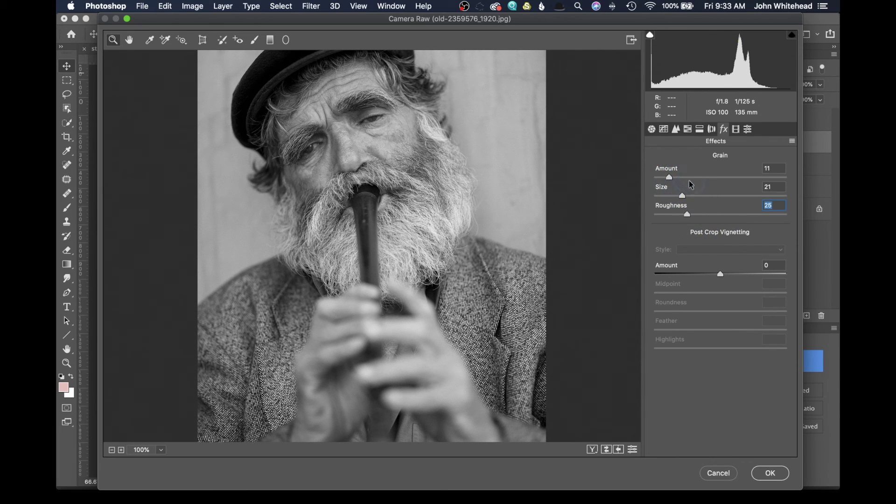
{"action": "left_click", "coordinate": [759, 183]}
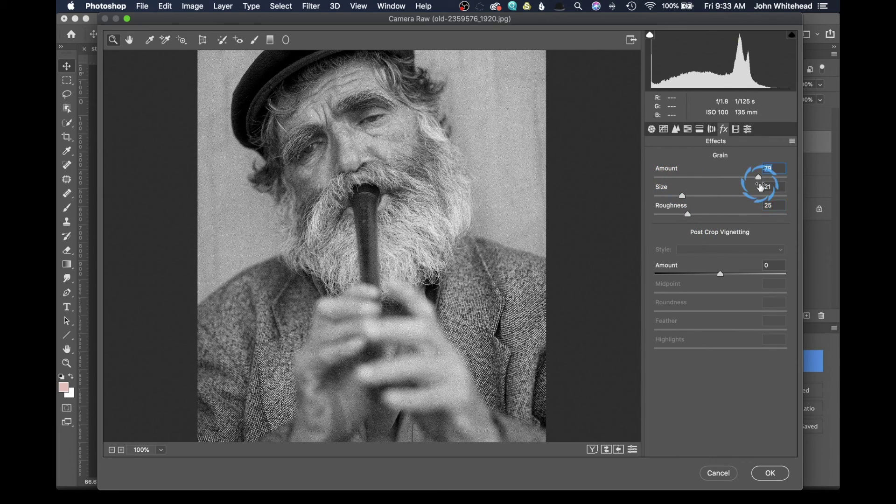
{"action": "left_click", "coordinate": [707, 188]}
{"action": "left_click", "coordinate": [696, 191]}
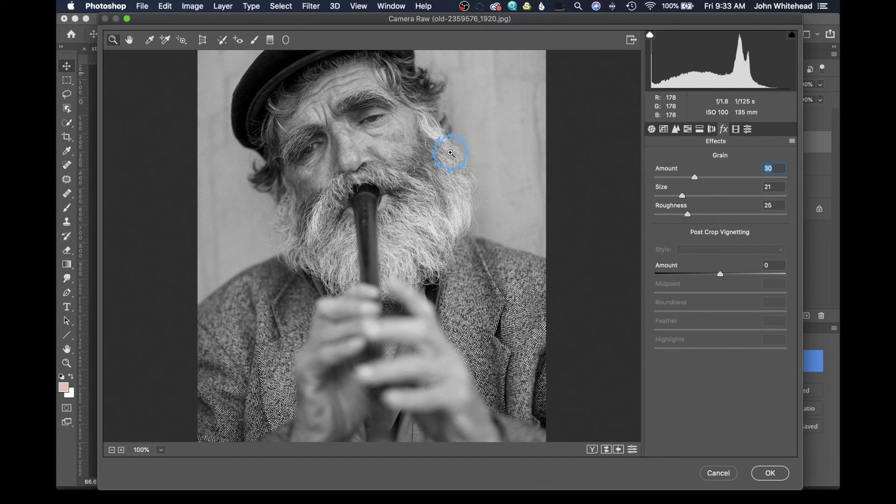
{"action": "left_click_drag", "start_coordinate": [679, 197], "coordinate": [701, 216]}
{"action": "left_click", "coordinate": [660, 203]}
{"action": "left_click", "coordinate": [705, 215]}
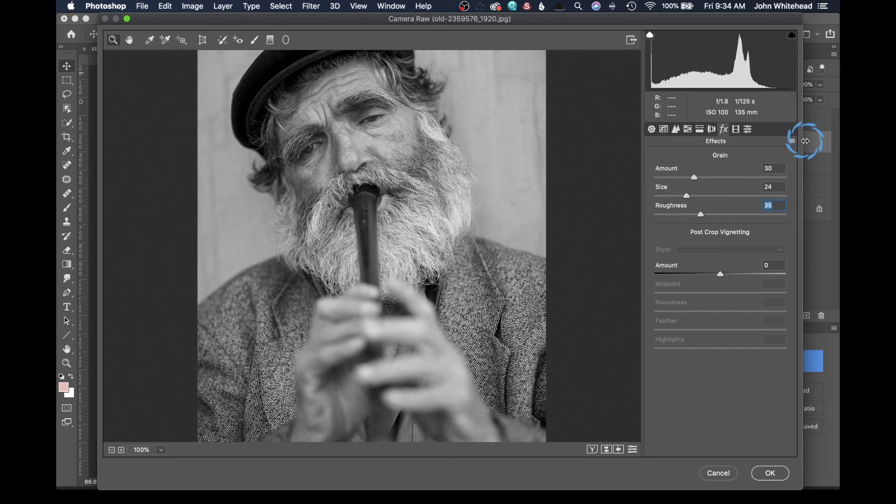
Step: Apply the Camera Raw grain to the raw layer
{"action": "left_click", "coordinate": [793, 141]}
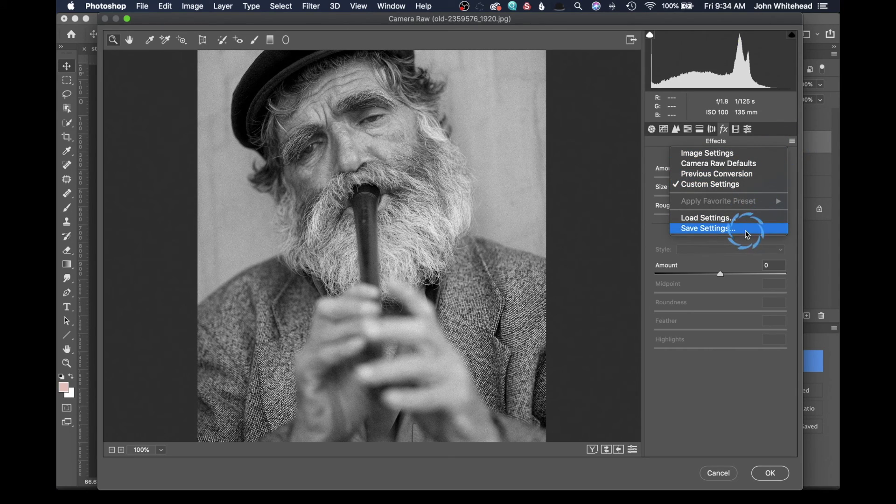
{"action": "left_click", "coordinate": [776, 104]}
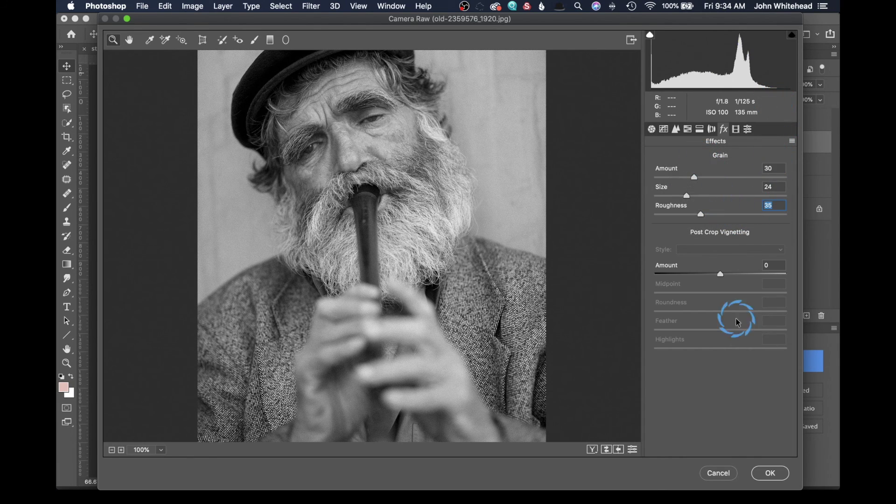
{"action": "left_click", "coordinate": [770, 473]}
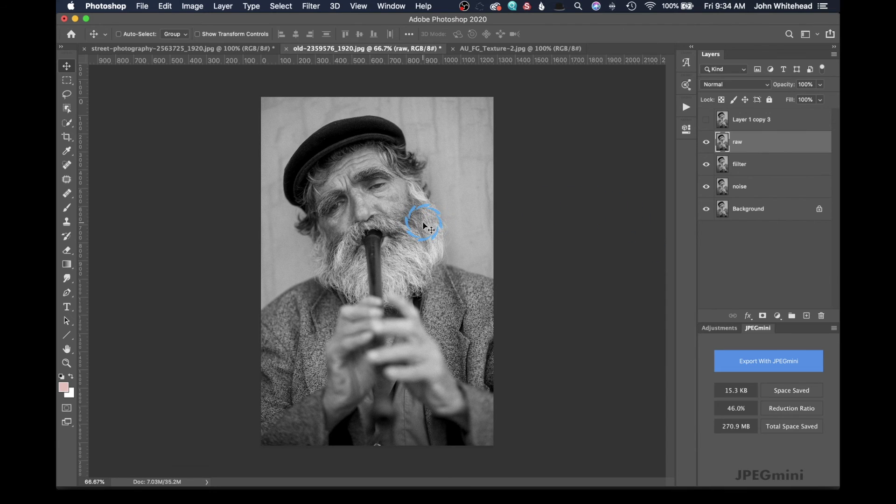
Step: Turn on Layer 1 copy 3, then bring up the AU_FG_Texture-2.jpg texture document
{"action": "left_click", "coordinate": [752, 122]}
{"action": "left_click", "coordinate": [709, 122]}
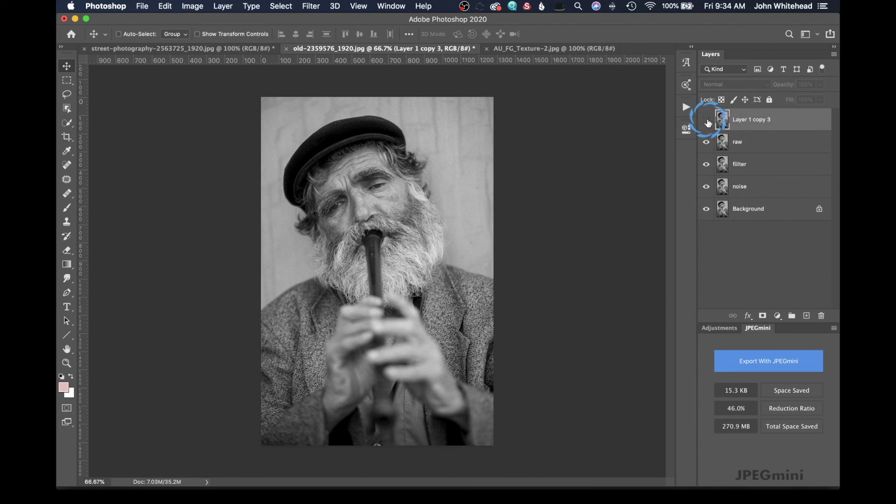
{"action": "left_click", "coordinate": [756, 126]}
{"action": "left_click", "coordinate": [587, 54]}
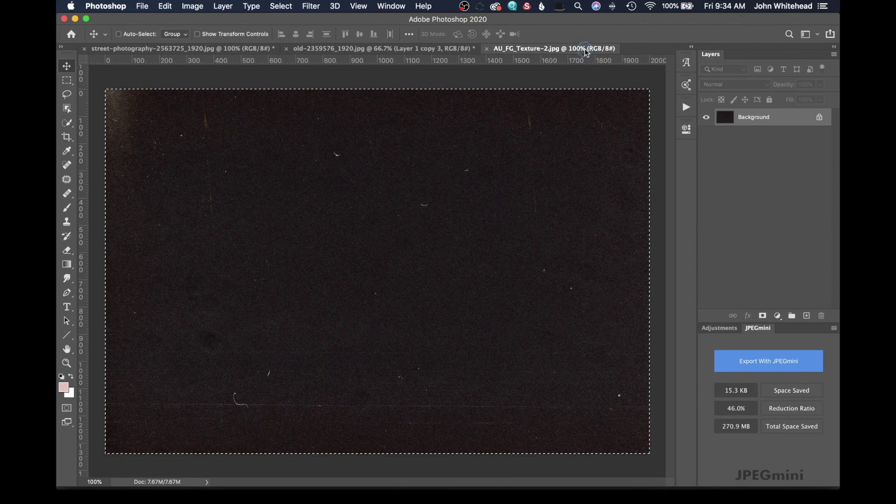
{"action": "left_click", "coordinate": [502, 127]}
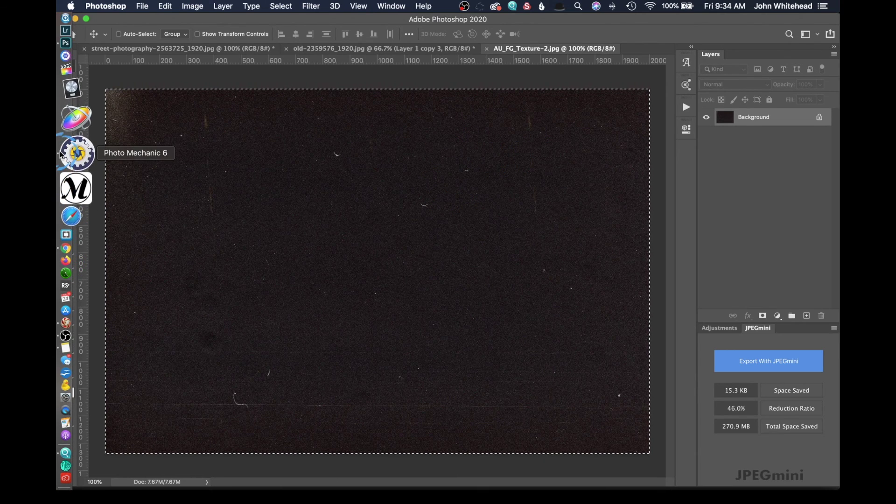
{"action": "left_click", "coordinate": [71, 151]}
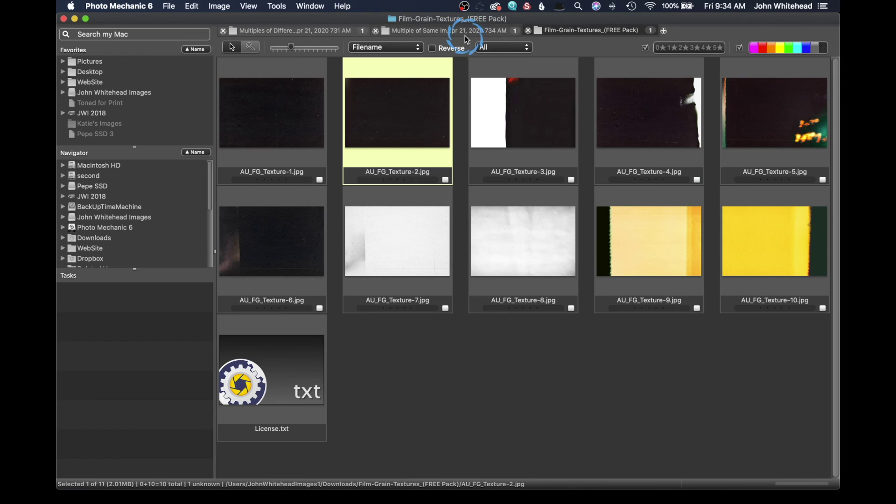
{"action": "key", "text": "super+e"}
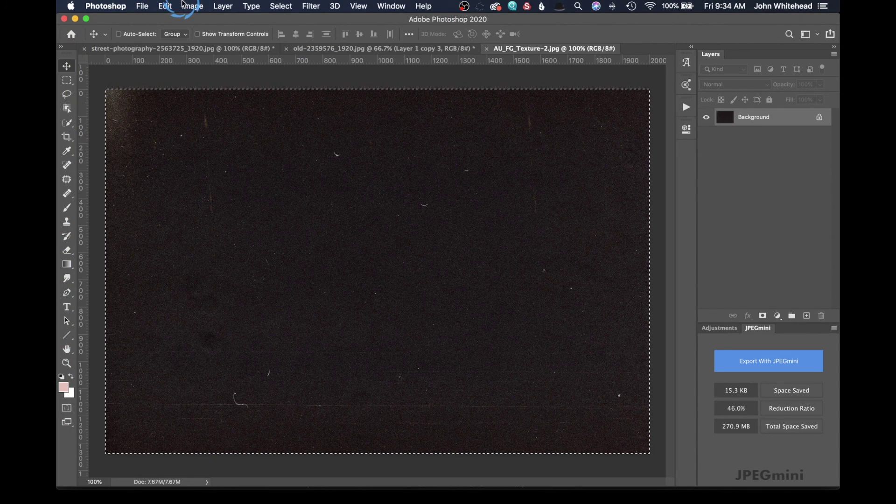
Step: Rotate the film texture 90° counter-clockwise into portrait orientation
{"action": "left_click", "coordinate": [187, 6]}
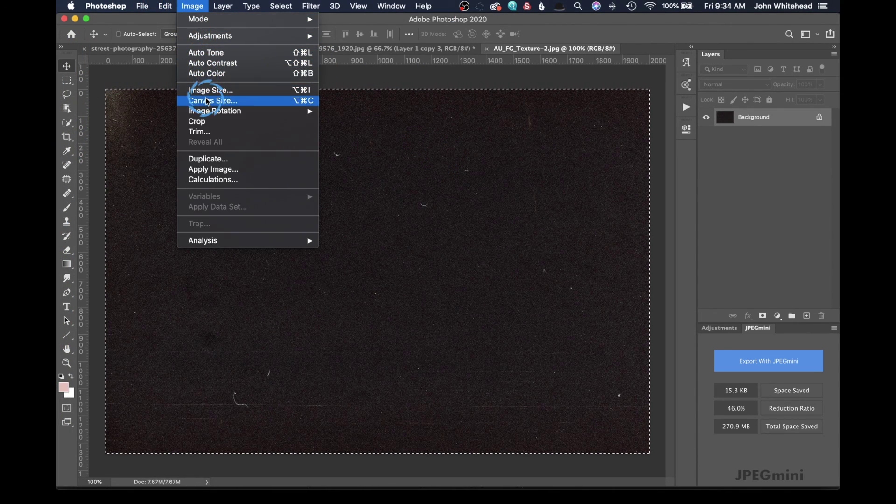
{"action": "mouse_move", "coordinate": [256, 115]}
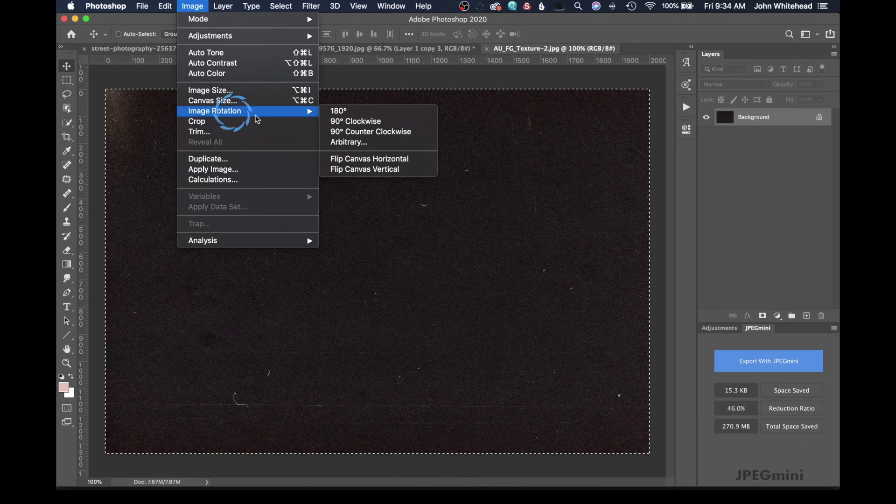
{"action": "left_click", "coordinate": [371, 132]}
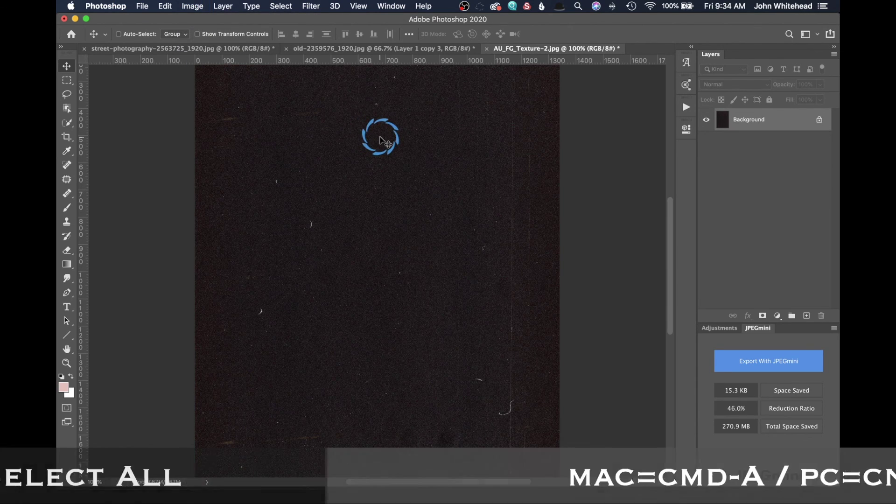
Step: Copy the entire texture and paste it over the portrait as Layer 1
{"action": "key", "text": "super+a"}
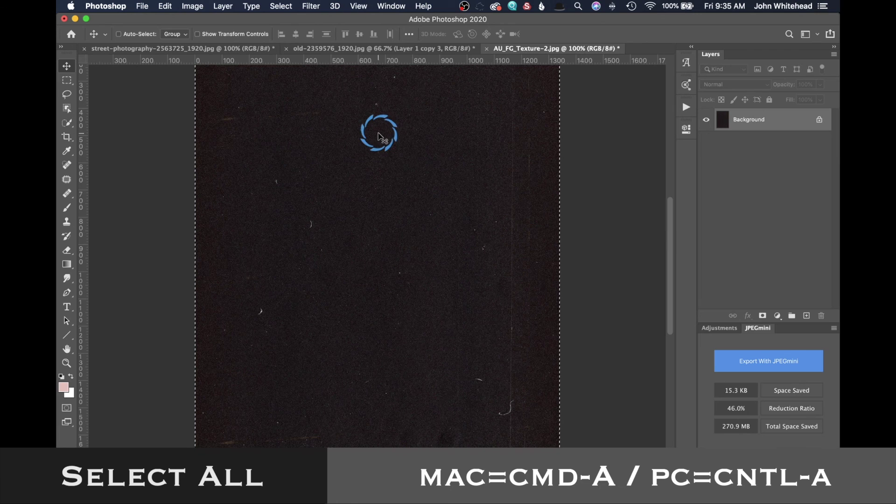
{"action": "key", "text": "super+c"}
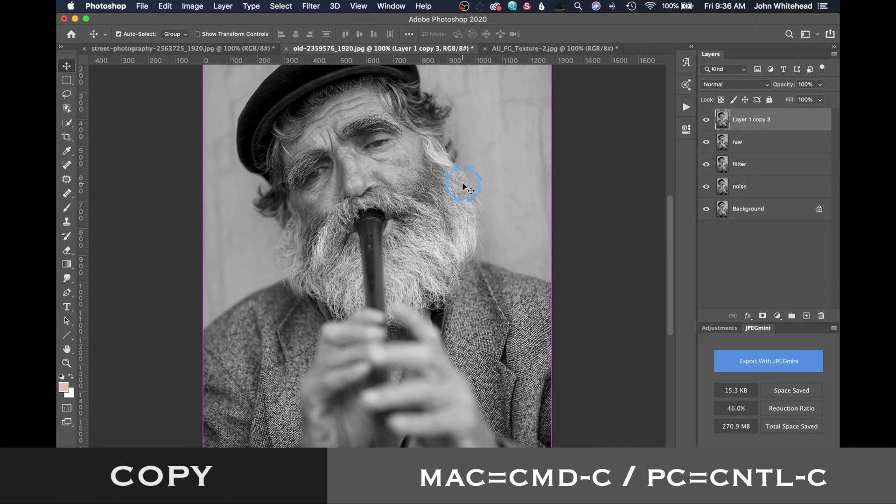
{"action": "key", "text": "super+v"}
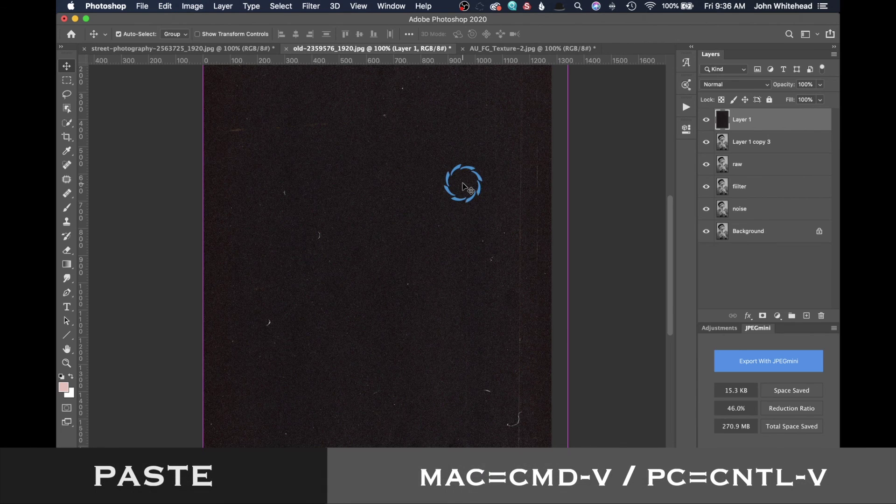
{"action": "left_click", "coordinate": [726, 85]}
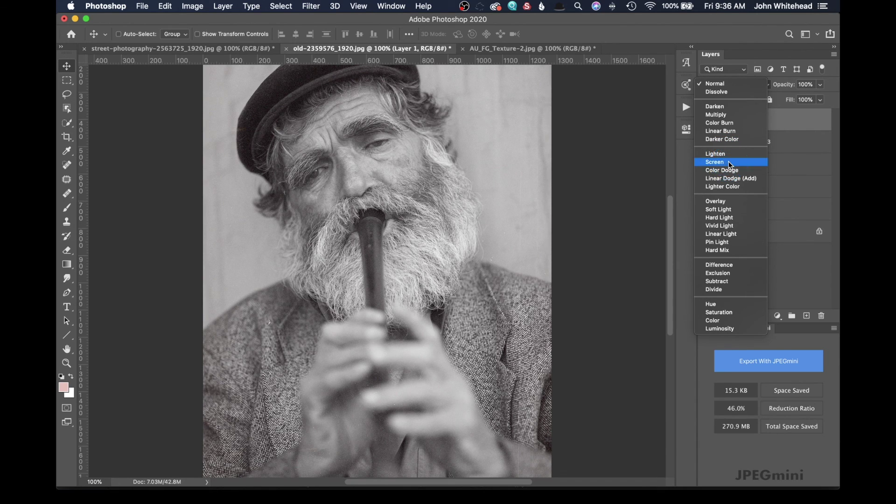
Step: Set the pasted texture layer's blend mode to Screen
{"action": "left_click", "coordinate": [729, 163]}
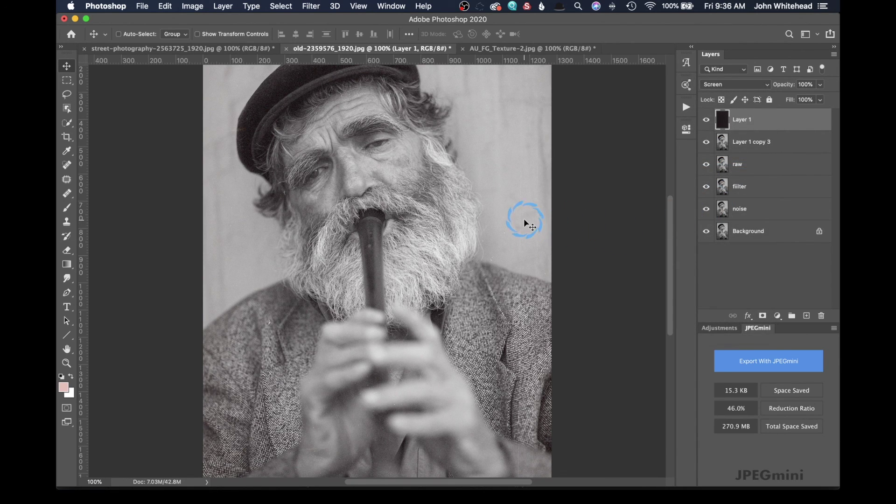
{"action": "key", "text": "super"}
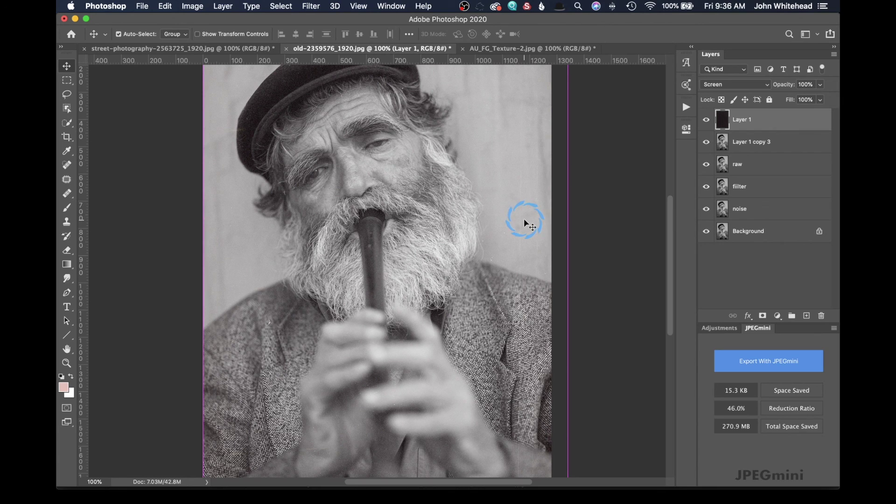
{"action": "left_click", "coordinate": [720, 118]}
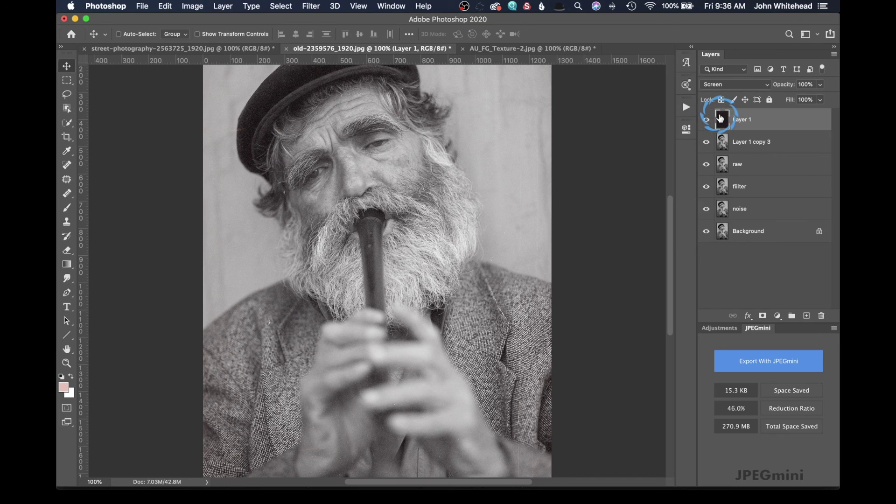
{"action": "left_click", "coordinate": [731, 124]}
Step: Fully desaturate the texture with Hue/Saturation, Saturation -100
{"action": "key", "text": "super+u"}
{"action": "left_click", "coordinate": [659, 113]}
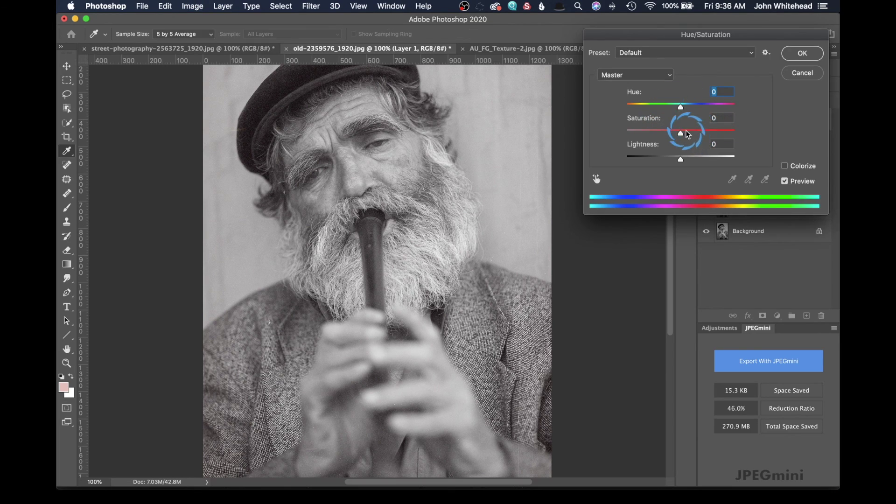
{"action": "left_click_drag", "start_coordinate": [687, 134], "coordinate": [586, 143]}
{"action": "key", "text": "v"}
{"action": "left_click", "coordinate": [517, 192]}
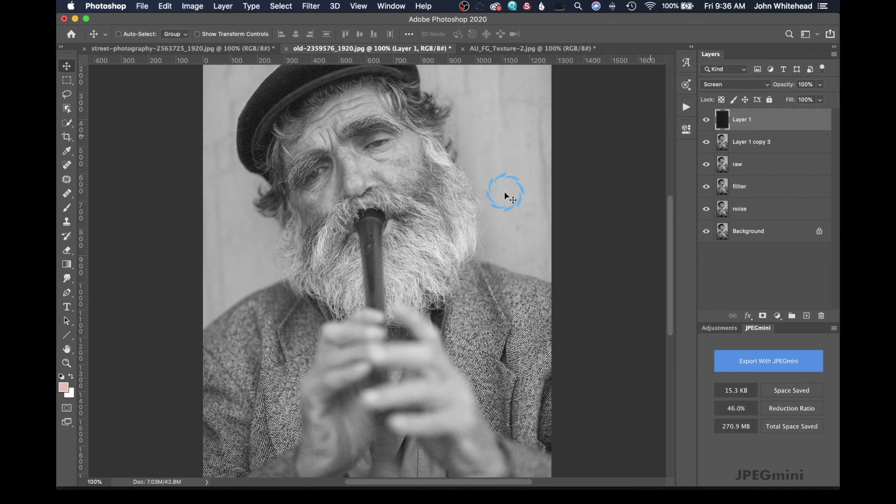
Step: Select the texture layer together with the real film grain layer
{"action": "left_click", "coordinate": [511, 223]}
{"action": "mouse_move", "coordinate": [496, 221]}
{"action": "left_mouse_down"}
{"action": "mouse_move", "coordinate": [482, 187]}
{"action": "mouse_move", "coordinate": [496, 183]}
{"action": "left_mouse_up"}
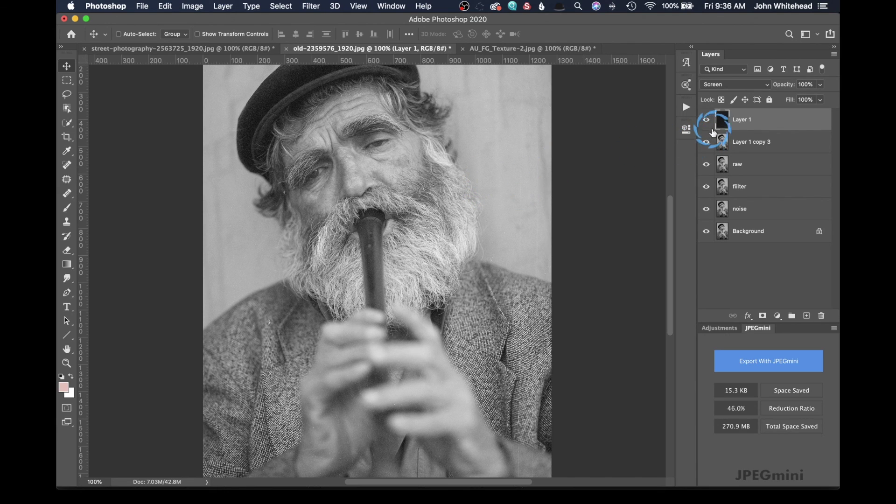
{"action": "left_click", "coordinate": [696, 128]}
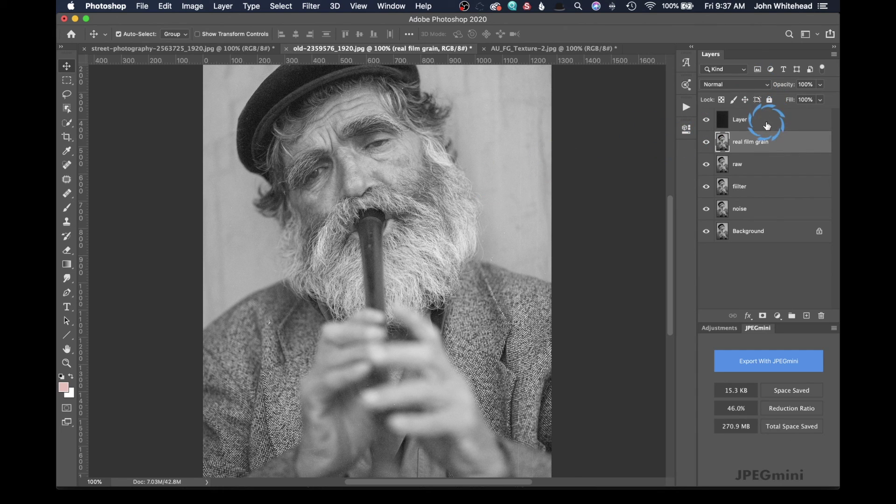
{"action": "left_click", "coordinate": [766, 122], "text": "shift"}
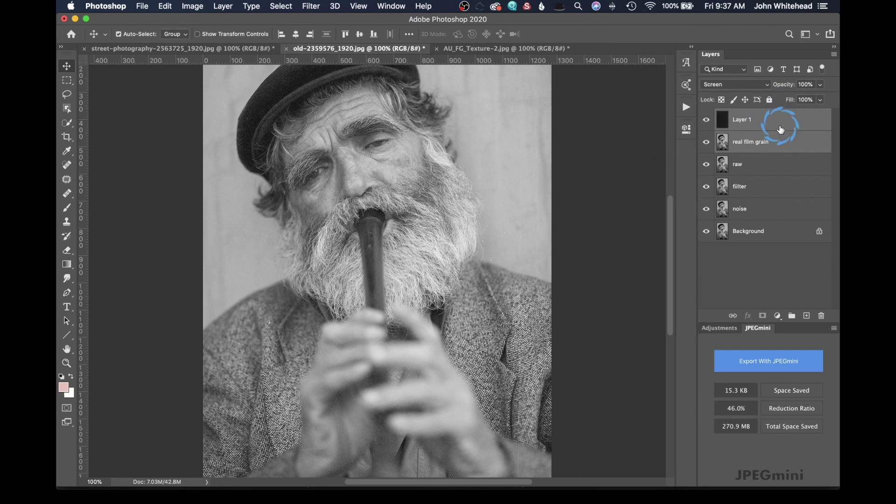
Step: Merge the texture into the real film grain layer and compare the grain at 200% zoom
{"action": "left_click_drag", "start_coordinate": [222, 6], "coordinate": [252, 413]}
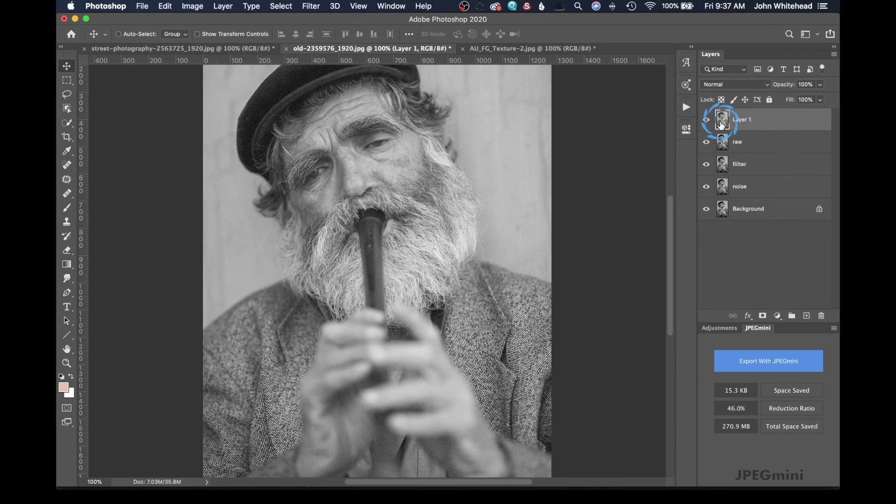
{"action": "left_click", "coordinate": [522, 212]}
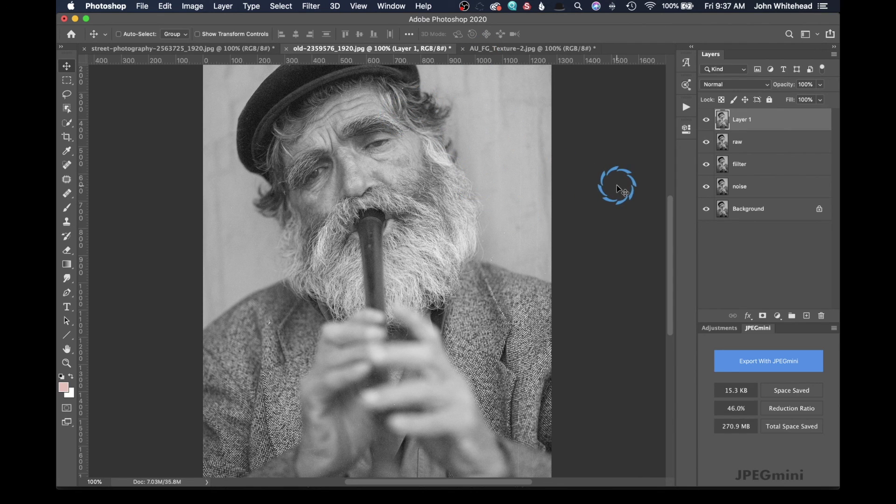
{"action": "key", "text": "super+equal"}
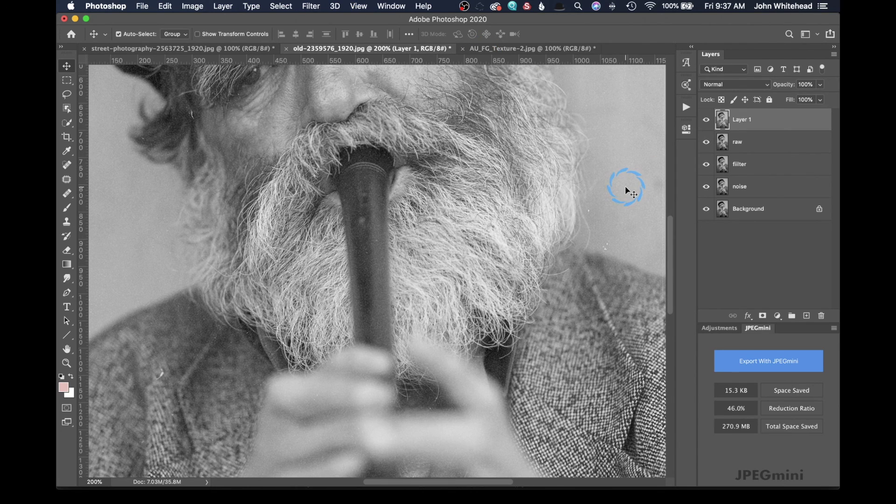
{"action": "left_click_drag", "start_coordinate": [586, 180], "coordinate": [510, 313]}
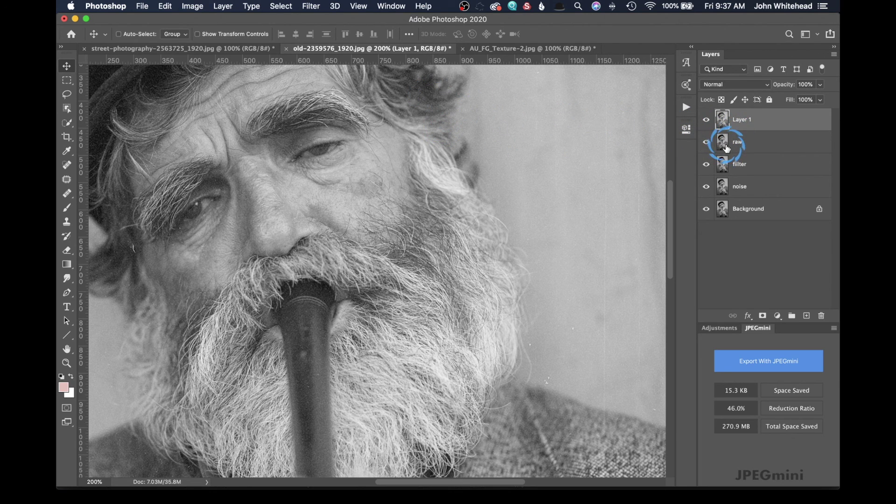
{"action": "left_click", "coordinate": [705, 121]}
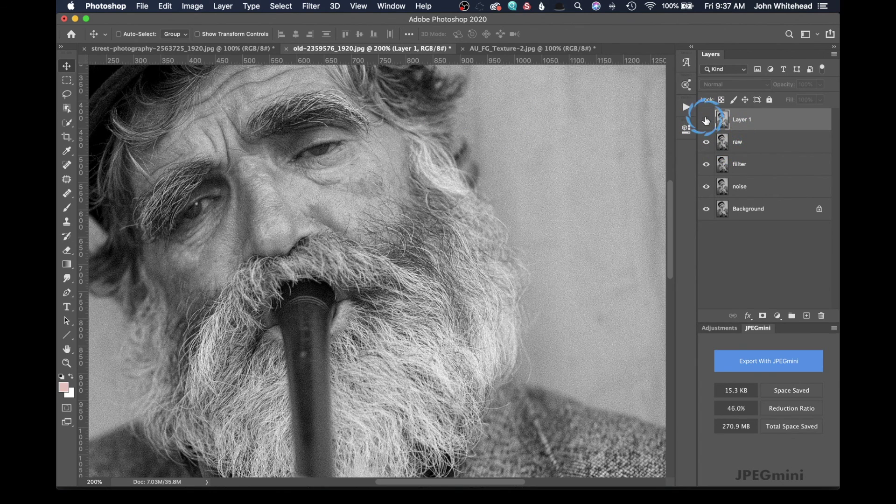
{"action": "left_click", "coordinate": [706, 120]}
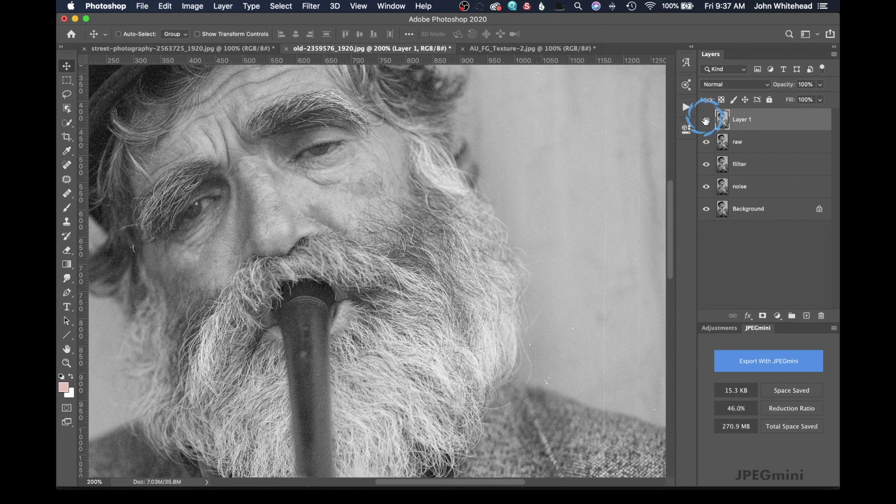
Step: Rename the merged grain layer 'film'
{"action": "double_click", "coordinate": [746, 122]}
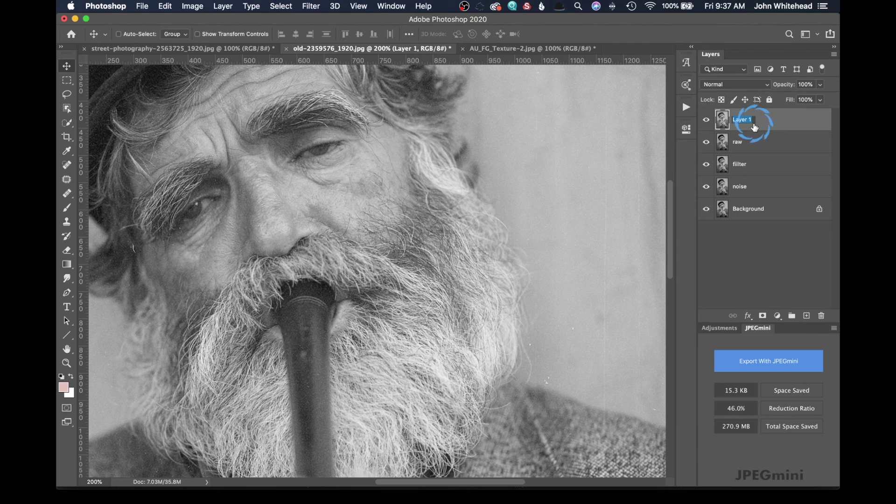
{"action": "type", "text": "film"}
{"action": "key", "text": "Return"}
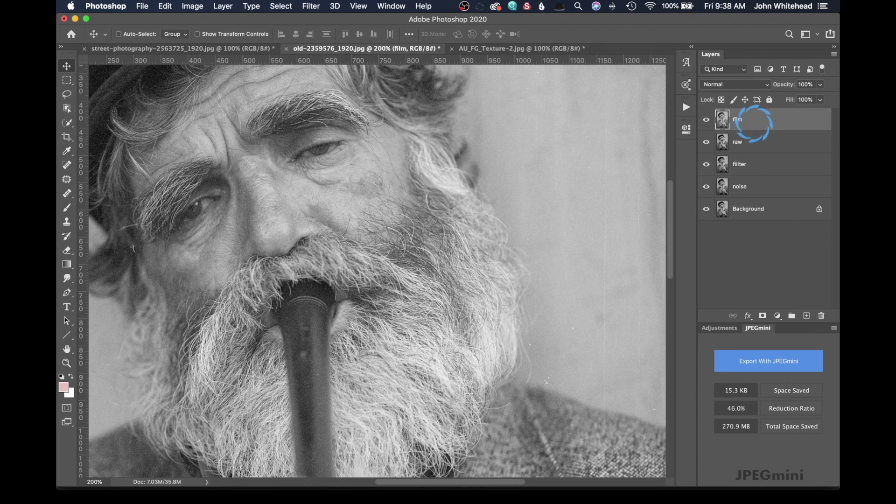
{"action": "left_click", "coordinate": [706, 119]}
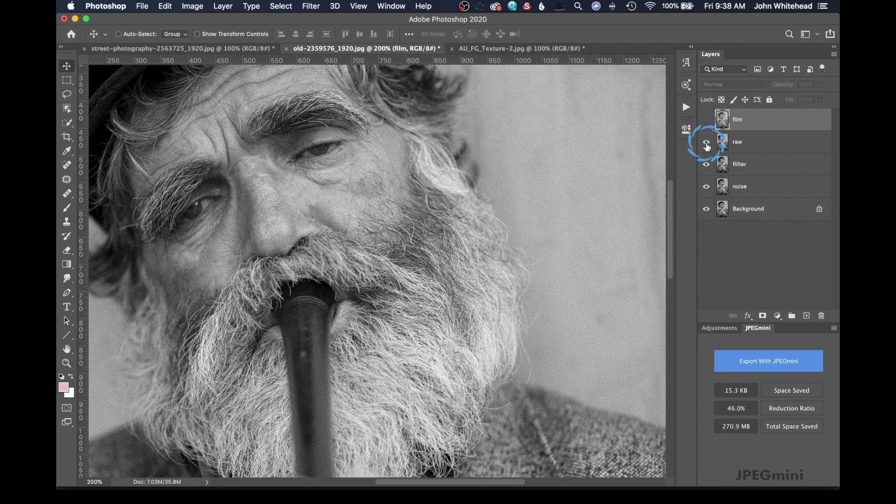
{"action": "left_click", "coordinate": [707, 143]}
{"action": "left_click", "coordinate": [726, 169]}
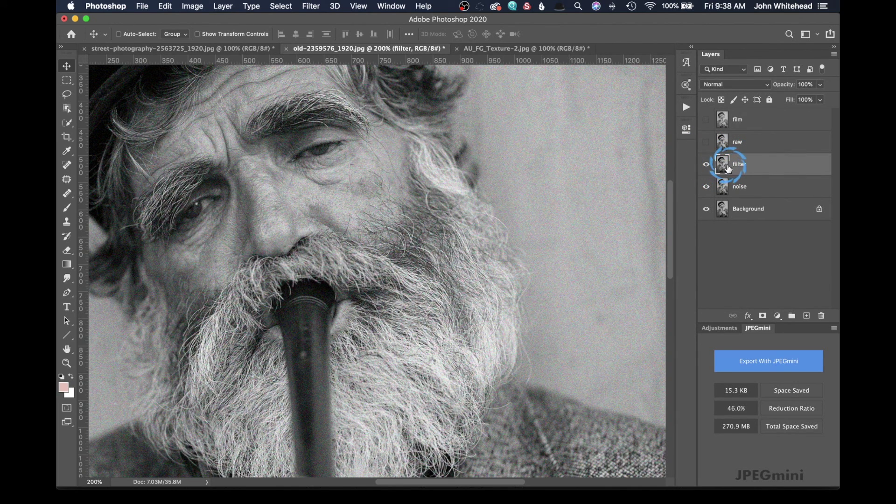
{"action": "left_click_drag", "start_coordinate": [726, 169], "coordinate": [681, 170]}
{"action": "left_click_drag", "start_coordinate": [538, 164], "coordinate": [355, 181]}
{"action": "left_click_drag", "start_coordinate": [632, 192], "coordinate": [704, 164]}
{"action": "left_click", "coordinate": [704, 165]}
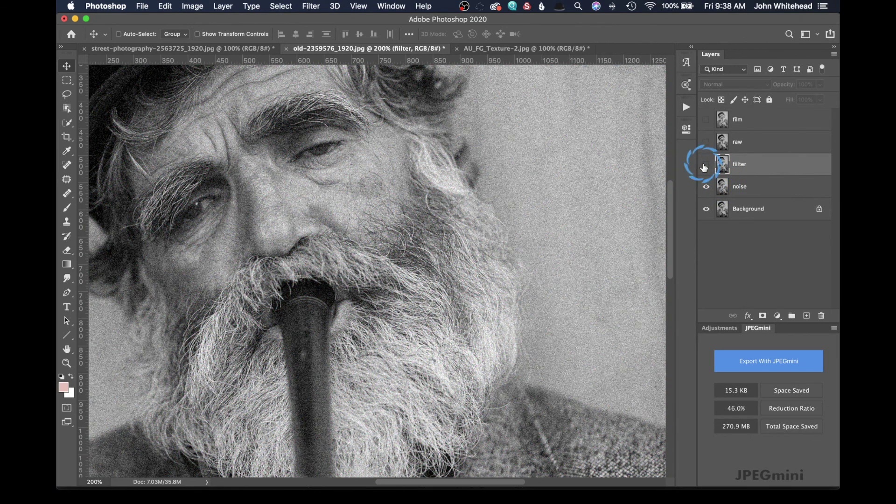
{"action": "left_click", "coordinate": [628, 108]}
{"action": "mouse_move", "coordinate": [594, 147]}
{"action": "left_mouse_down"}
{"action": "mouse_move", "coordinate": [714, 189]}
{"action": "mouse_move", "coordinate": [743, 186]}
{"action": "mouse_move", "coordinate": [737, 192]}
{"action": "left_mouse_up"}
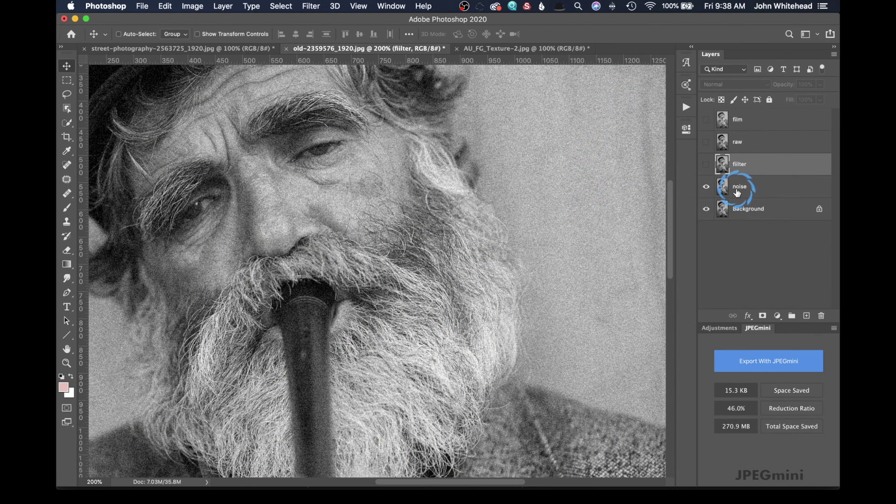
{"action": "left_click", "coordinate": [738, 193]}
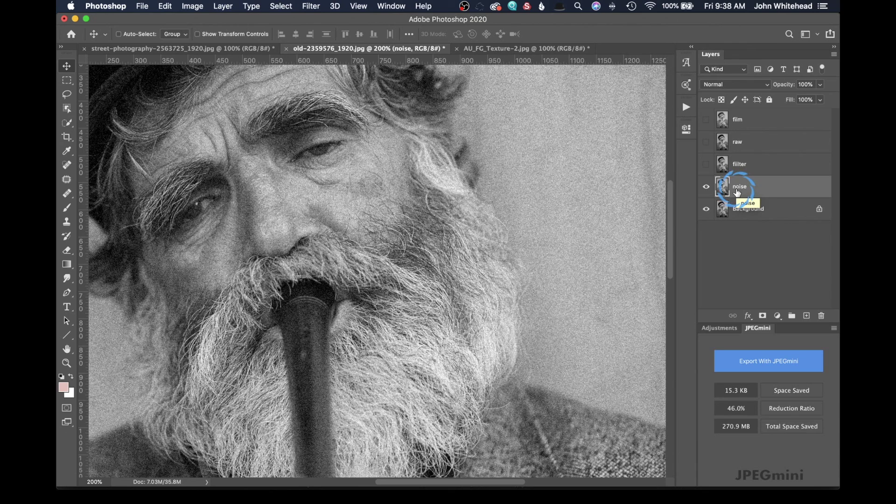
{"action": "left_click", "coordinate": [546, 184]}
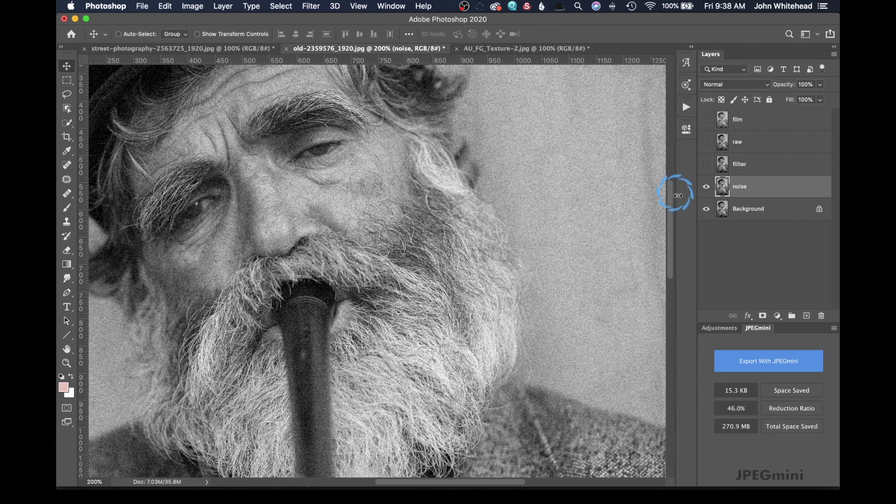
{"action": "left_click", "coordinate": [707, 189]}
{"action": "left_click", "coordinate": [707, 189]}
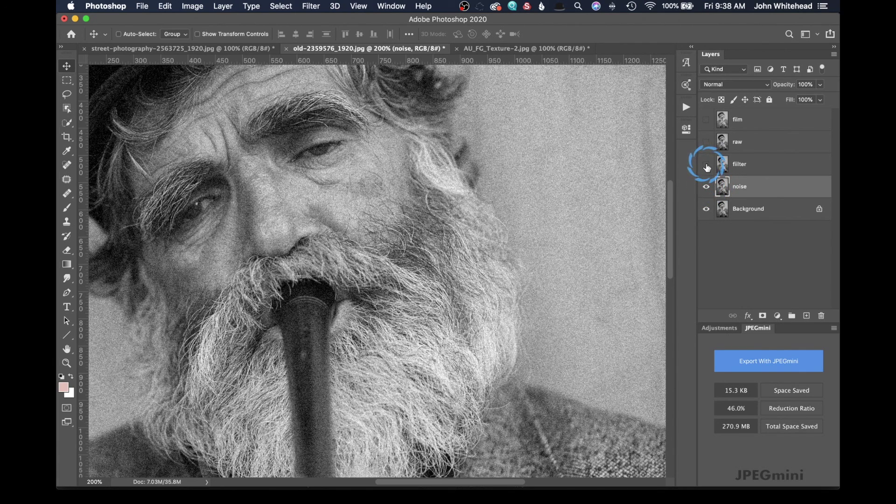
{"action": "left_click", "coordinate": [707, 167]}
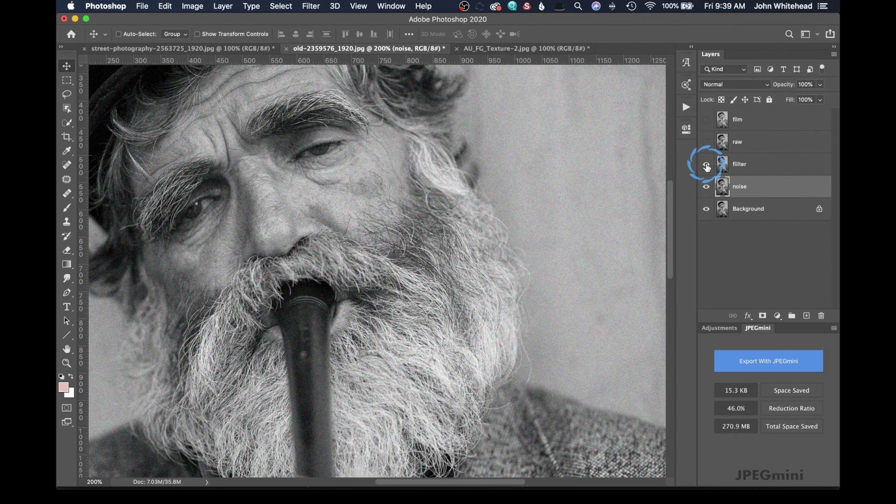
{"action": "left_click", "coordinate": [707, 142]}
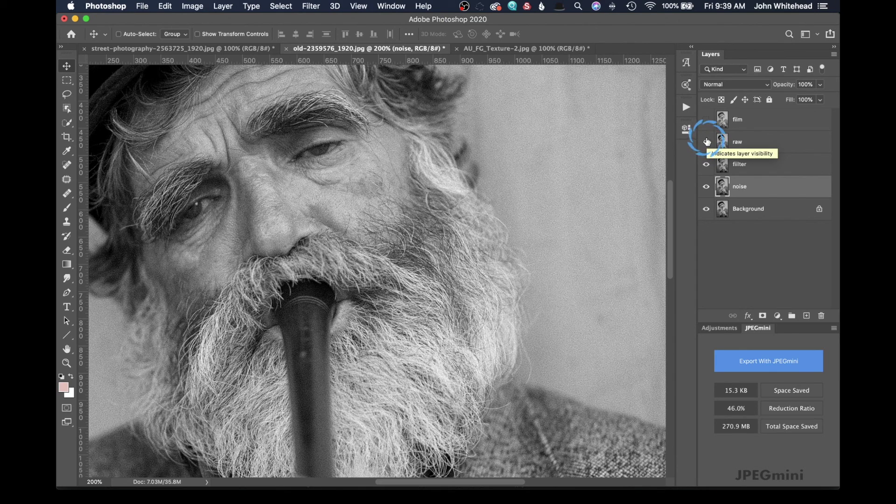
{"action": "left_click", "coordinate": [706, 121]}
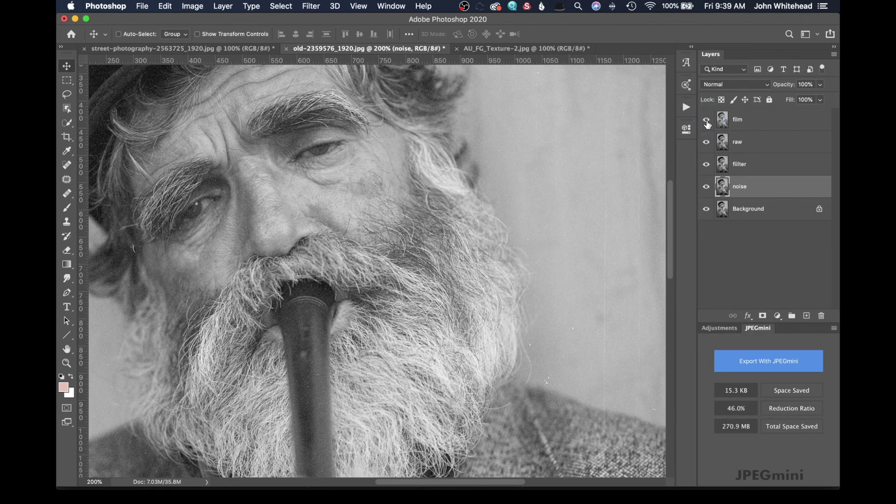